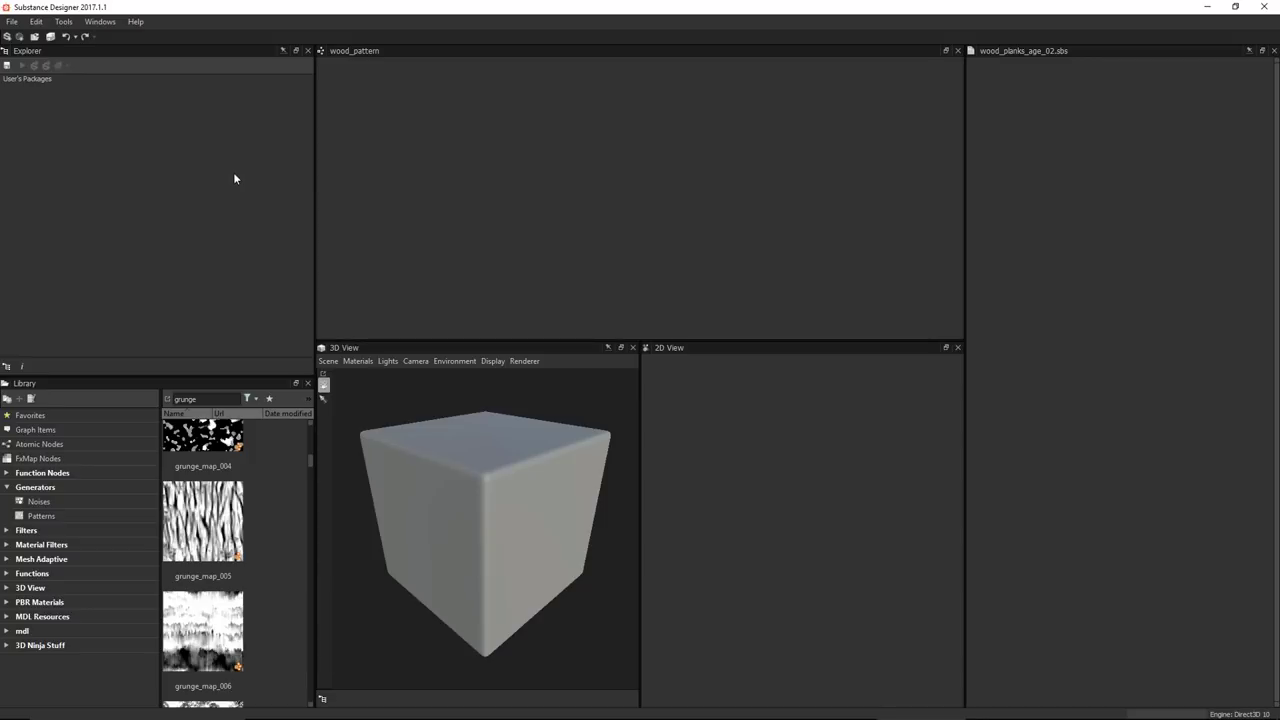
Open the File menu in the menu bar.
click(13, 23)
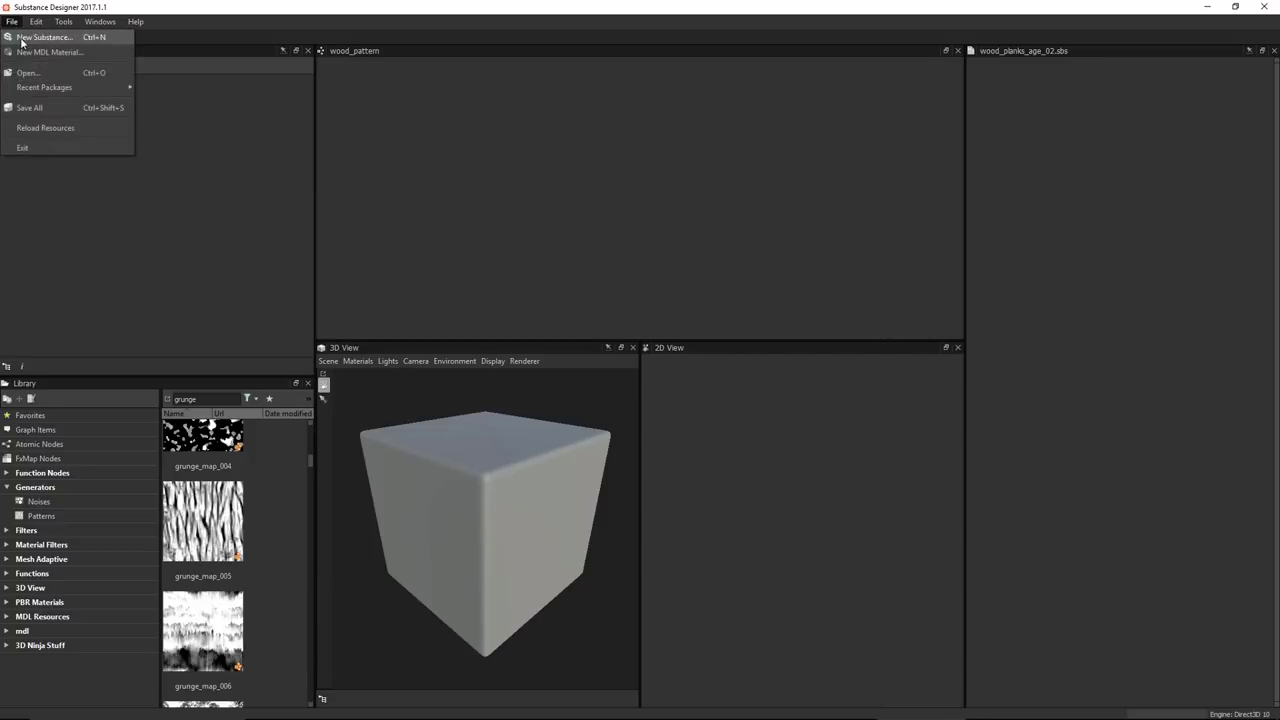
Create a new Empty substance graph named wood_pattern at 1024 × 1024 px.
click(40, 40)
click(449, 259)
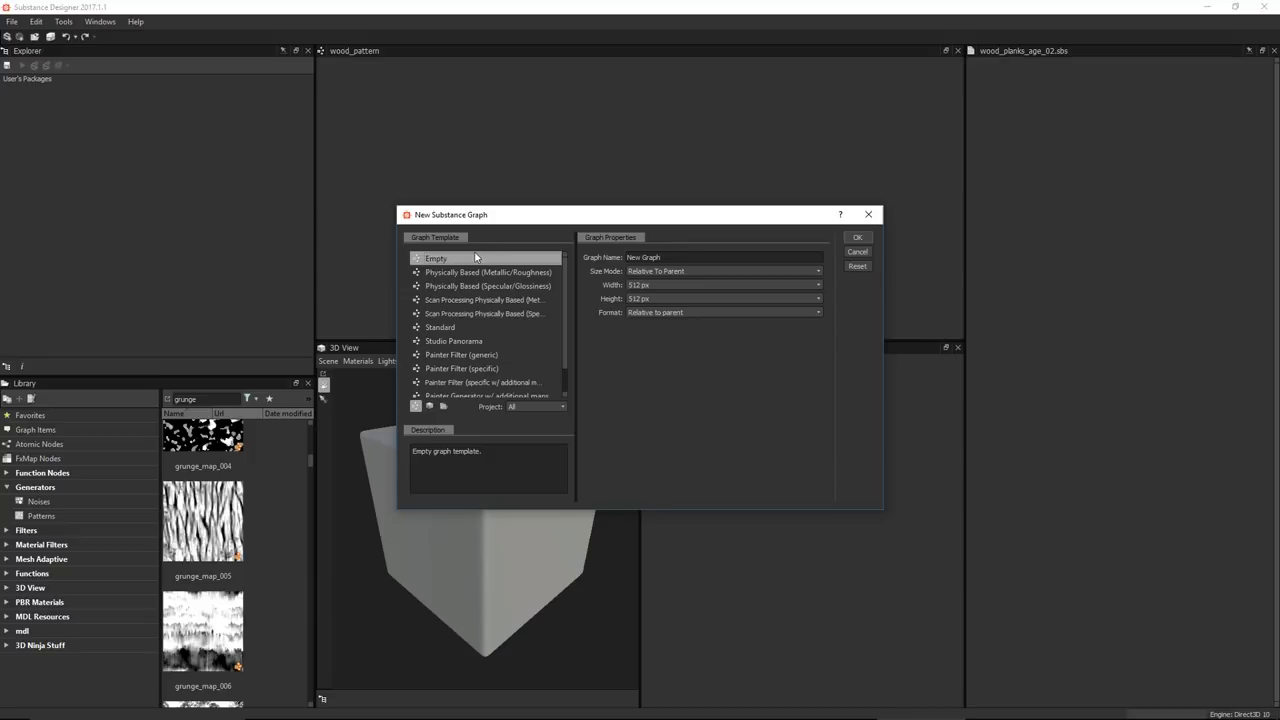
click(466, 260)
text(wood_pattern)
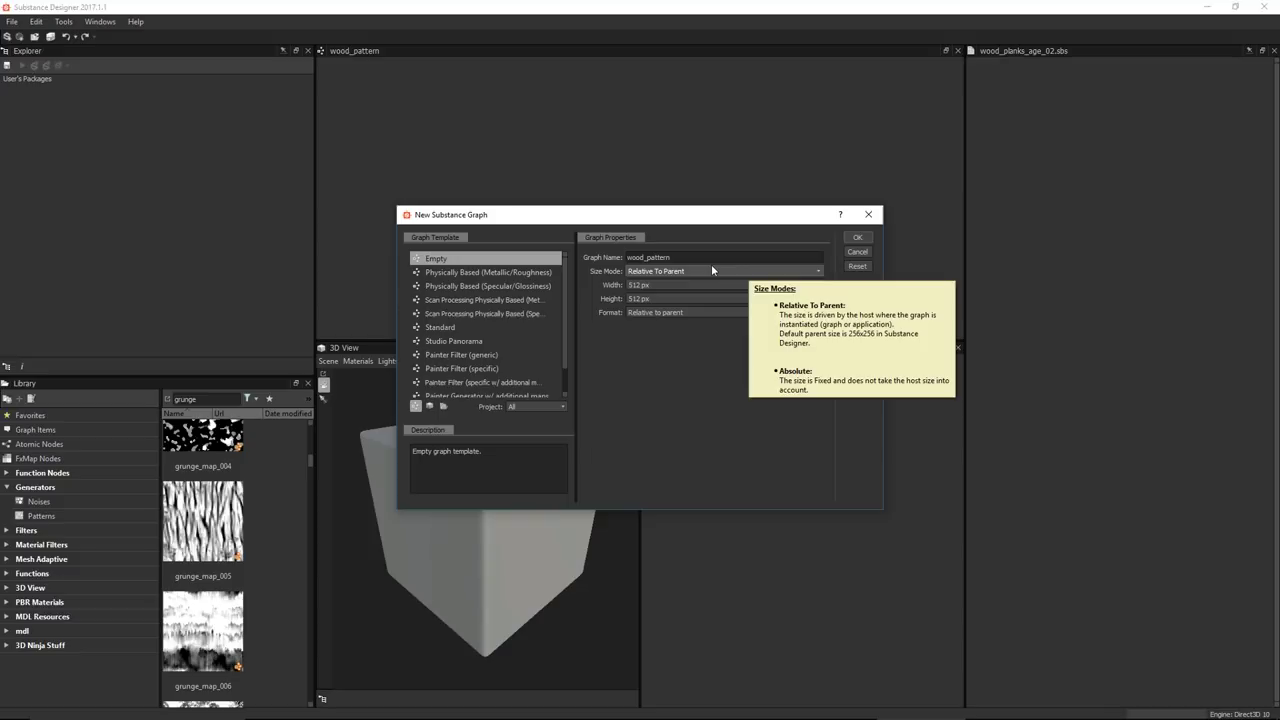
click(669, 285)
click(650, 343)
click(651, 296)
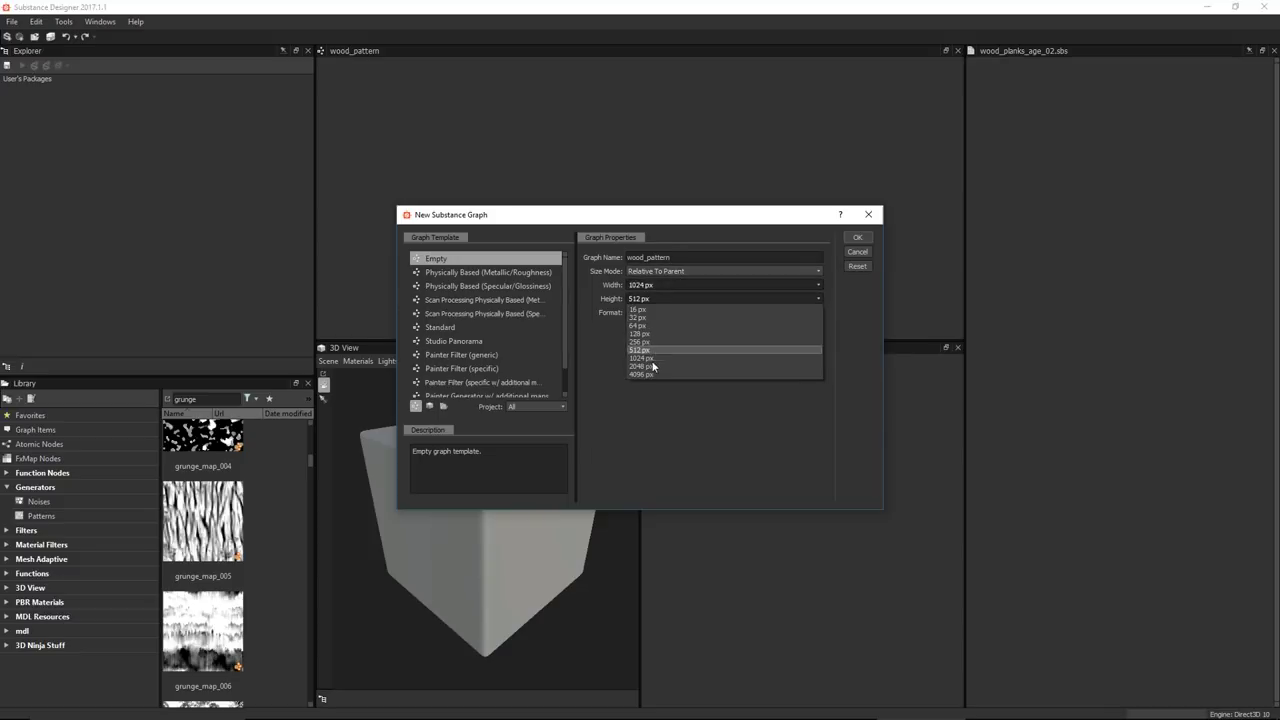
click(645, 358)
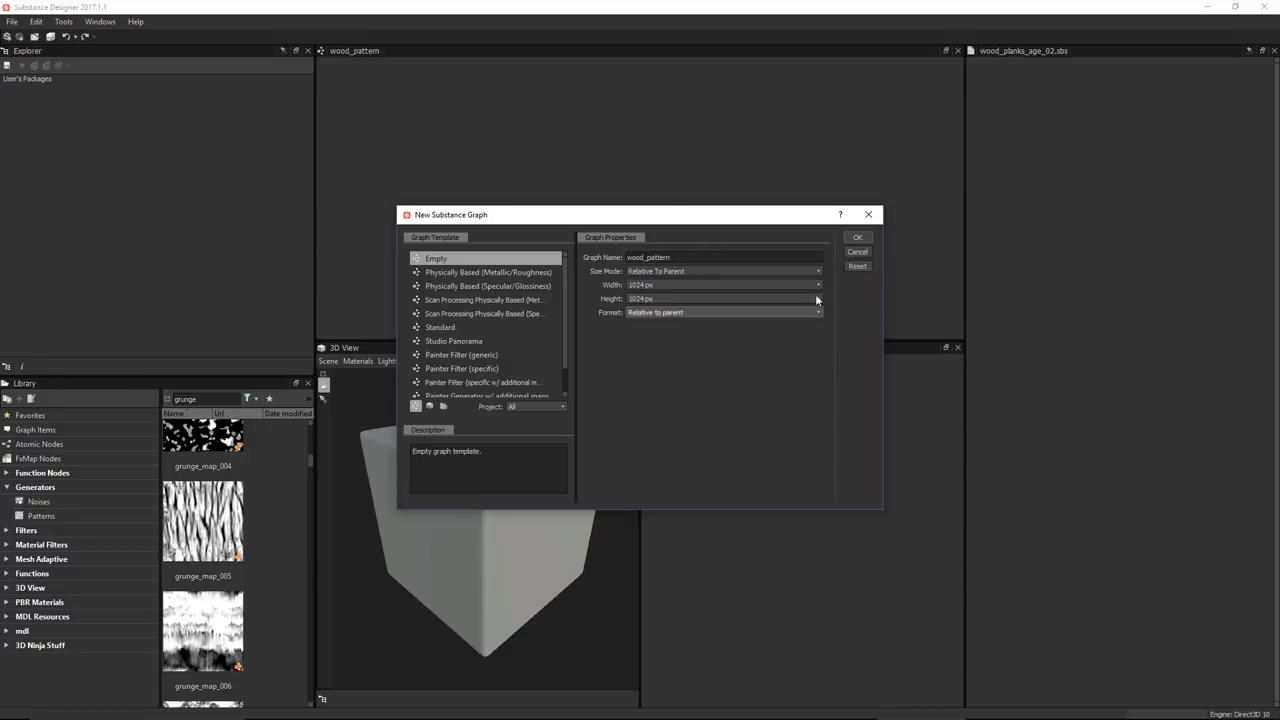
click(857, 238)
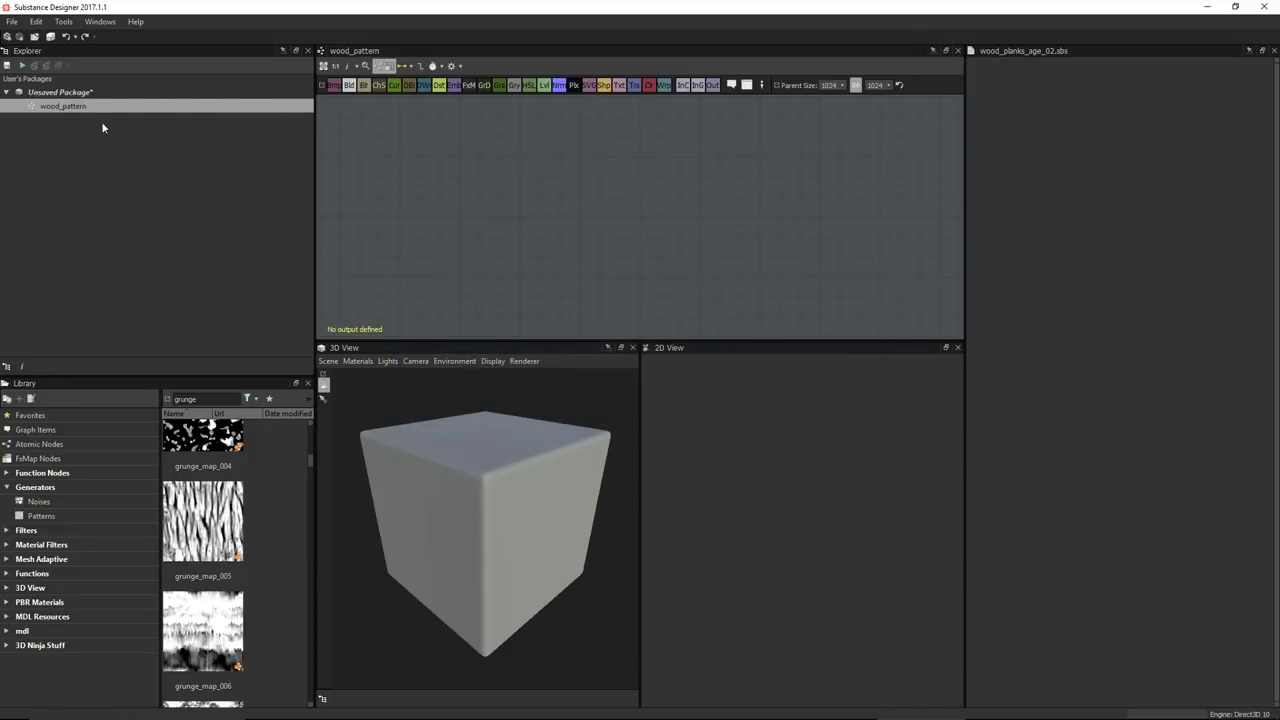
Select the wood_pattern graph under Unsaved Package in the Explorer to show its properties.
click(74, 92)
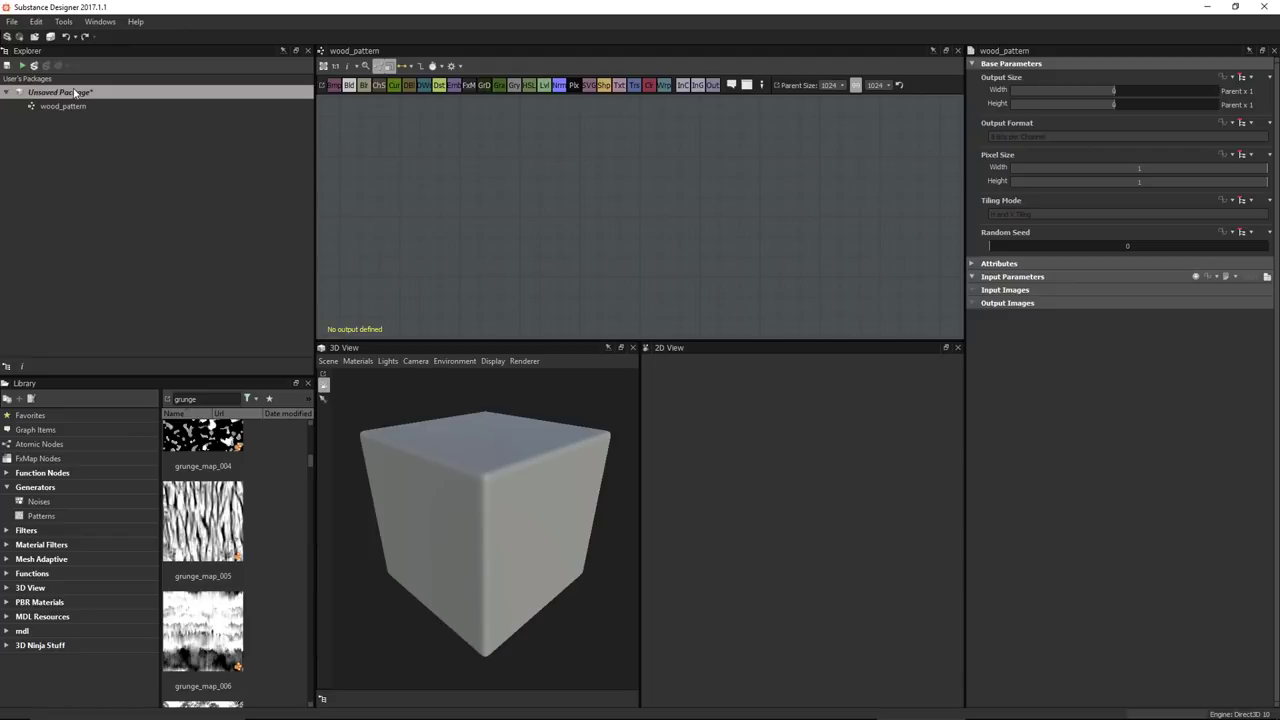
click(64, 107)
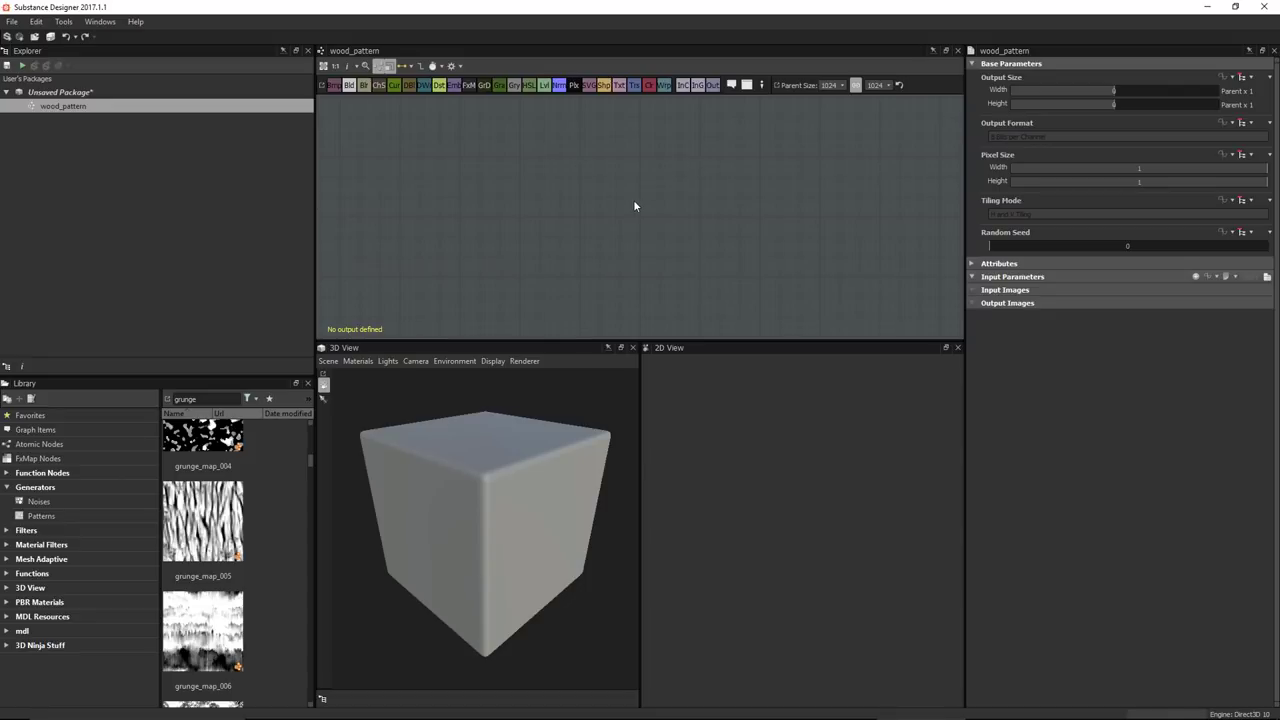
key(space)
Add a Base Material node to the wood_pattern graph by searching 'base'.
text(base)
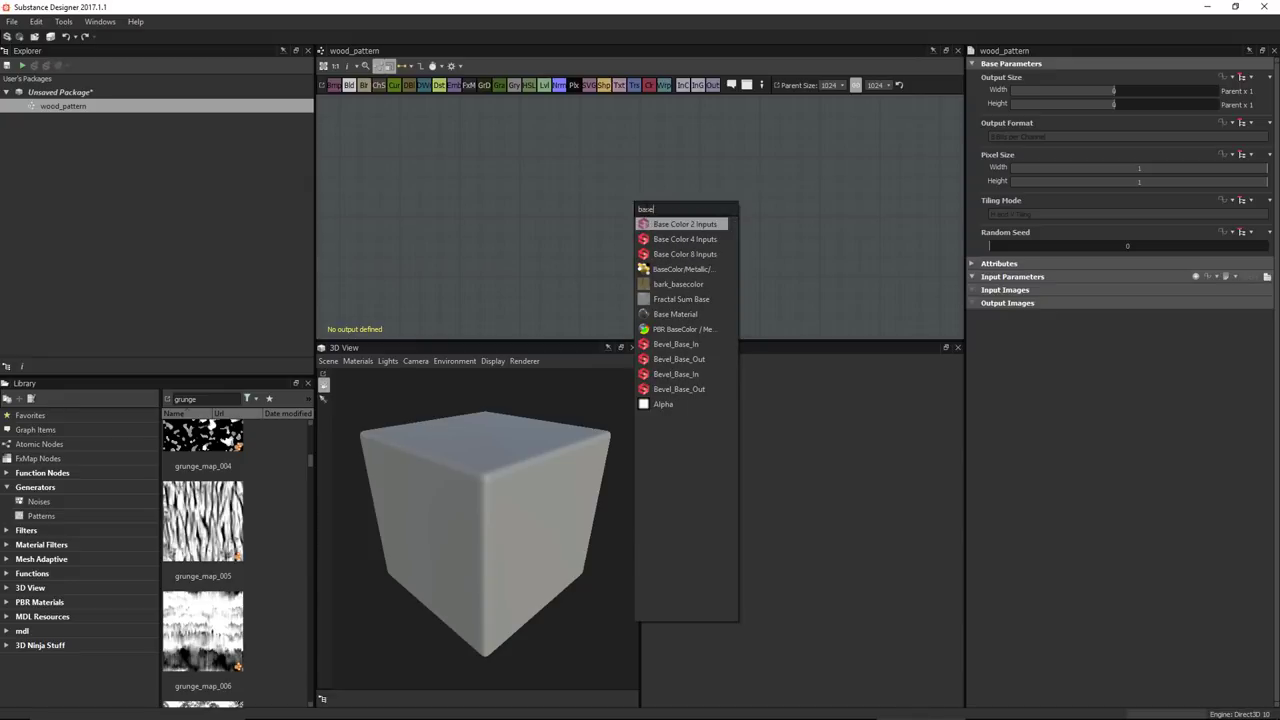
click(684, 316)
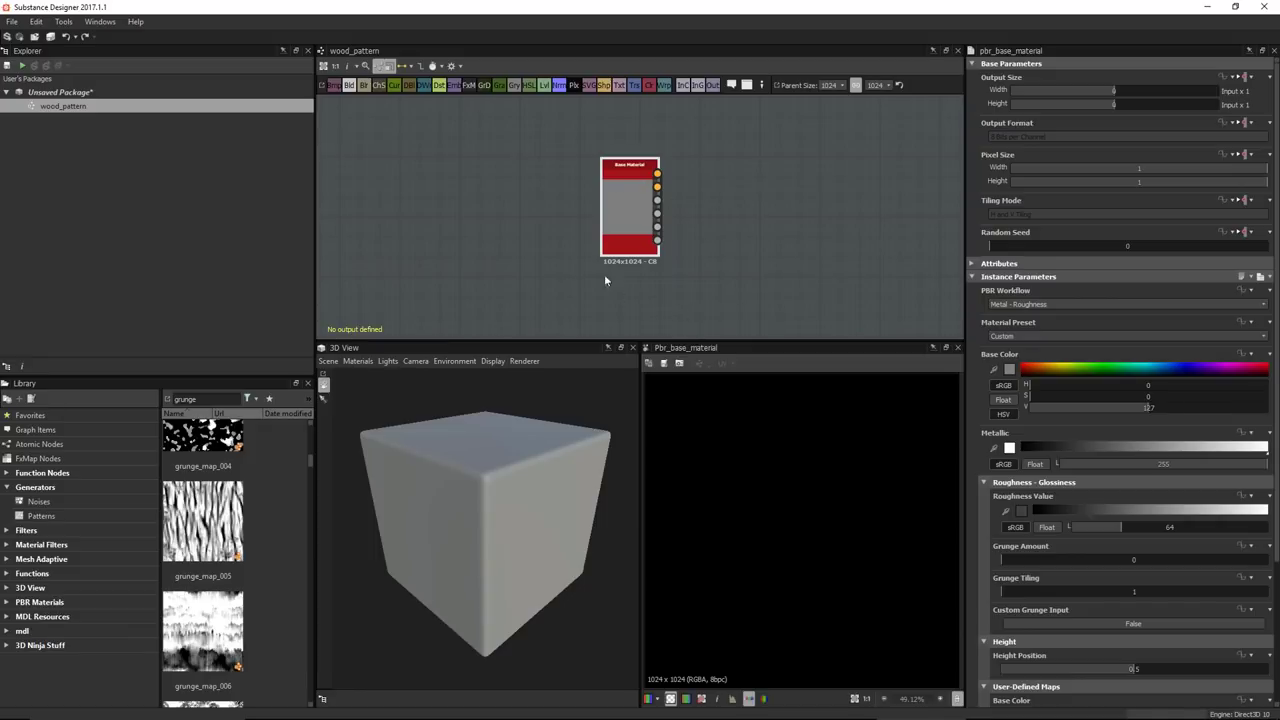
drag(520, 470, 603, 434)
scroll(700, 240, up, 3)
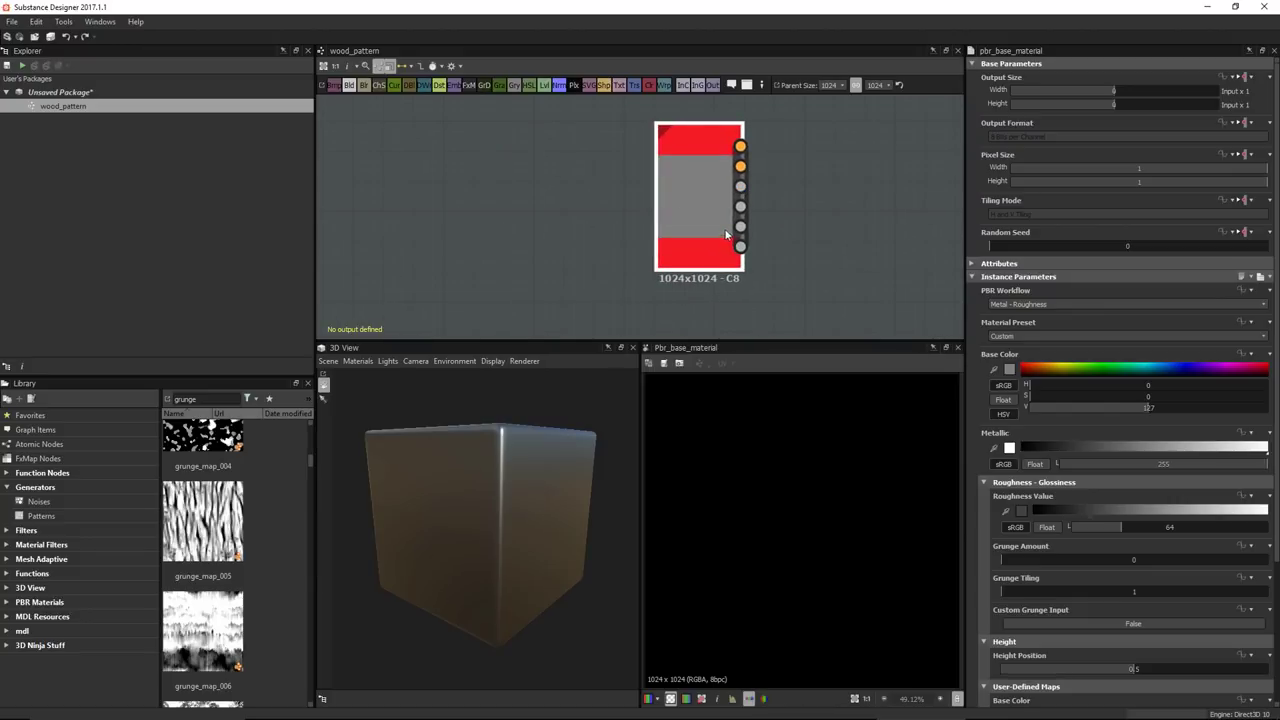
Set the Base Material preset to Dielectric and raise Roughness Value to 104.
click(1006, 337)
click(1005, 355)
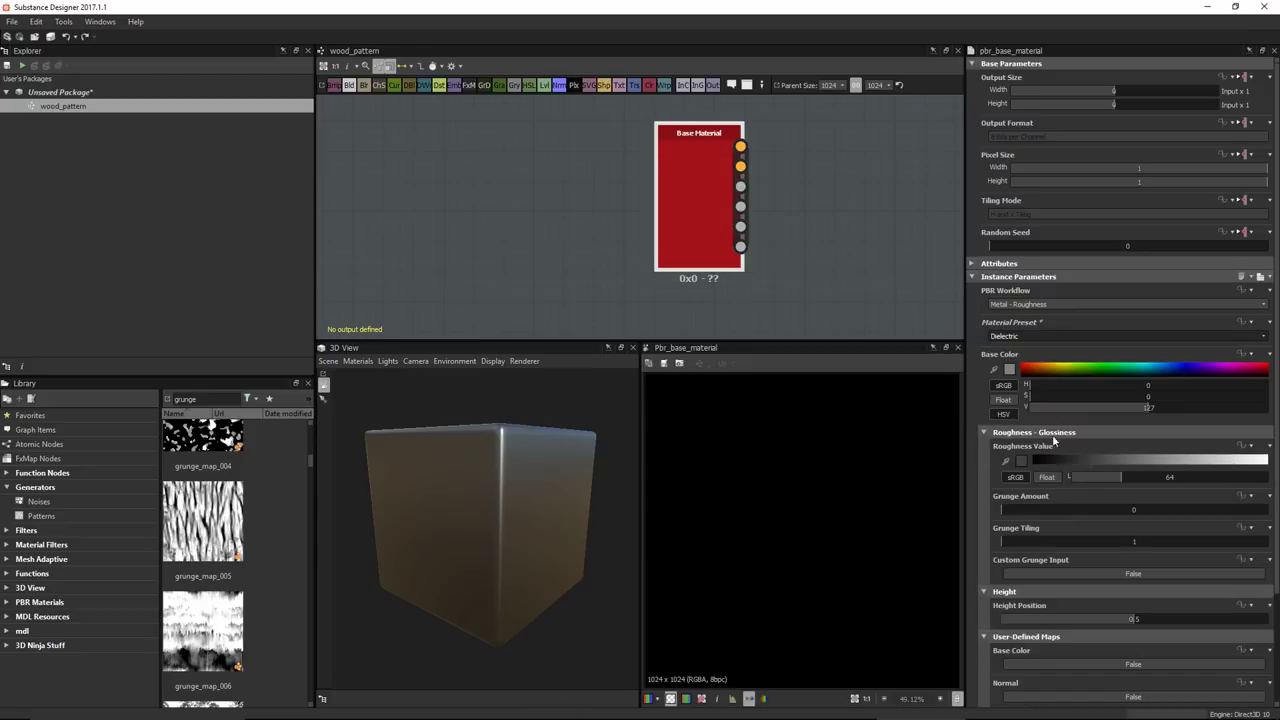
drag(1141, 476, 1151, 476)
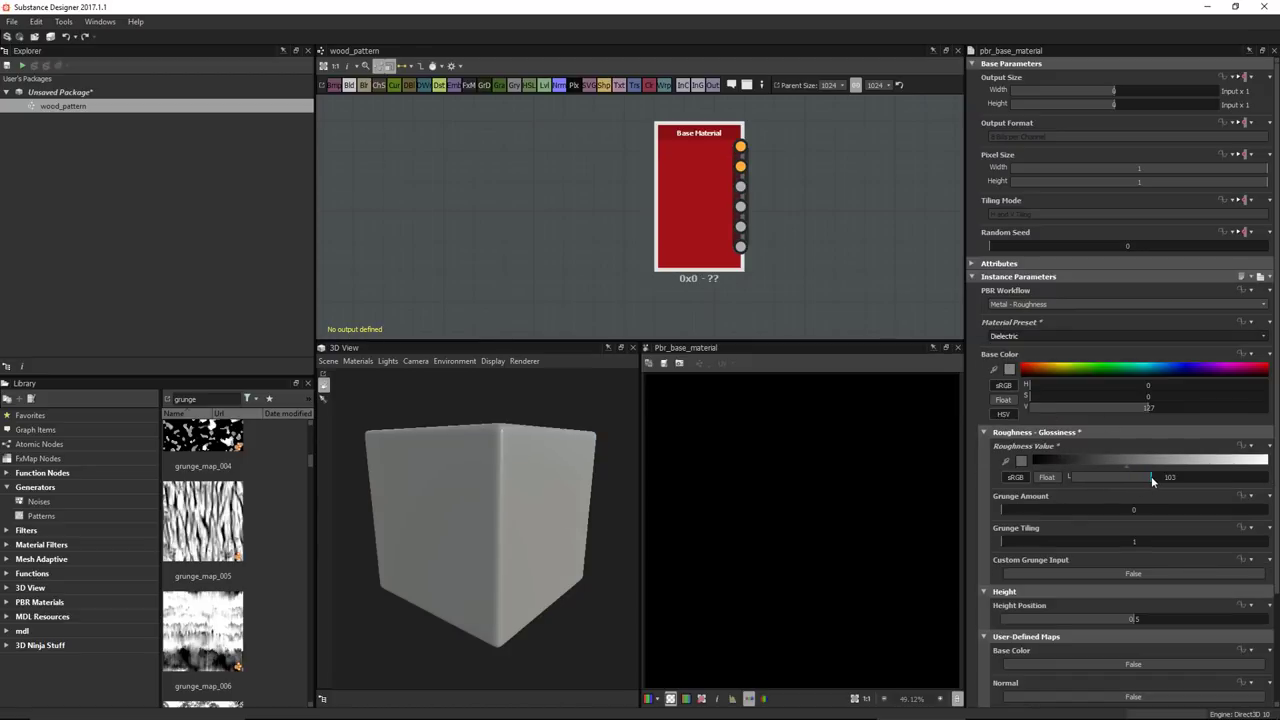
drag(559, 528, 535, 496)
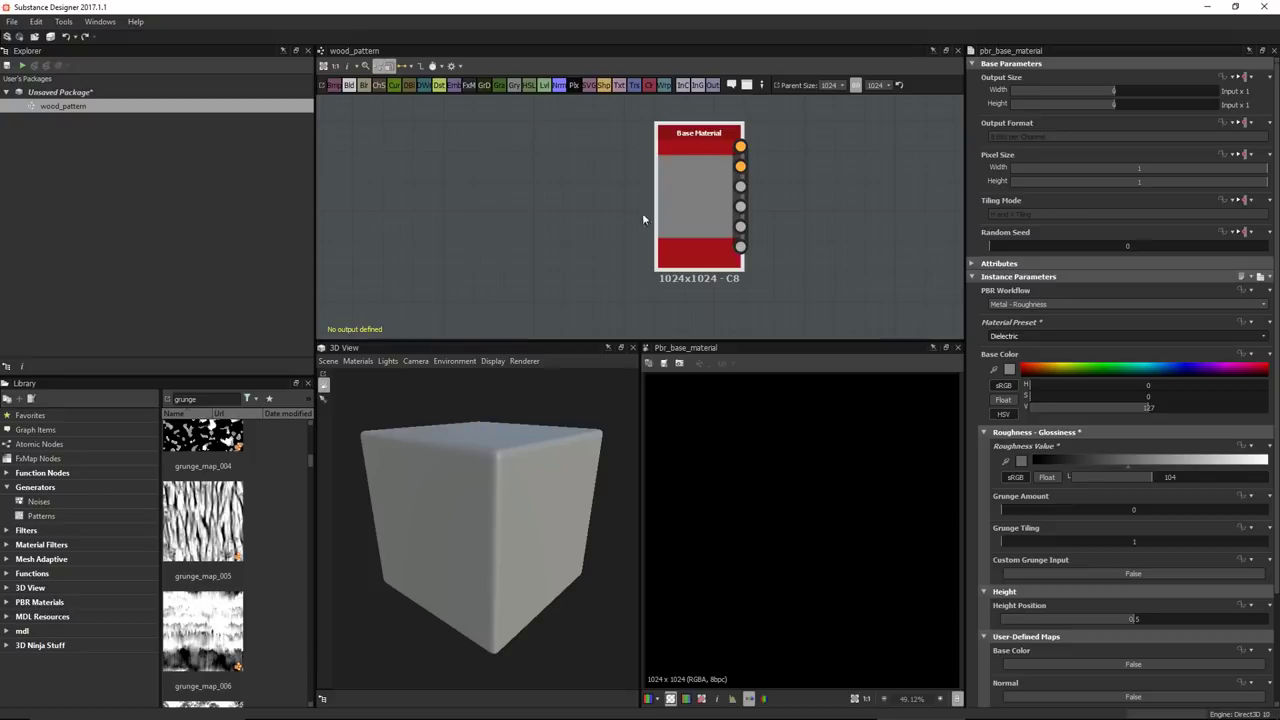
scroll(638, 208, down, 3)
middle_drag(631, 197, 706, 206)
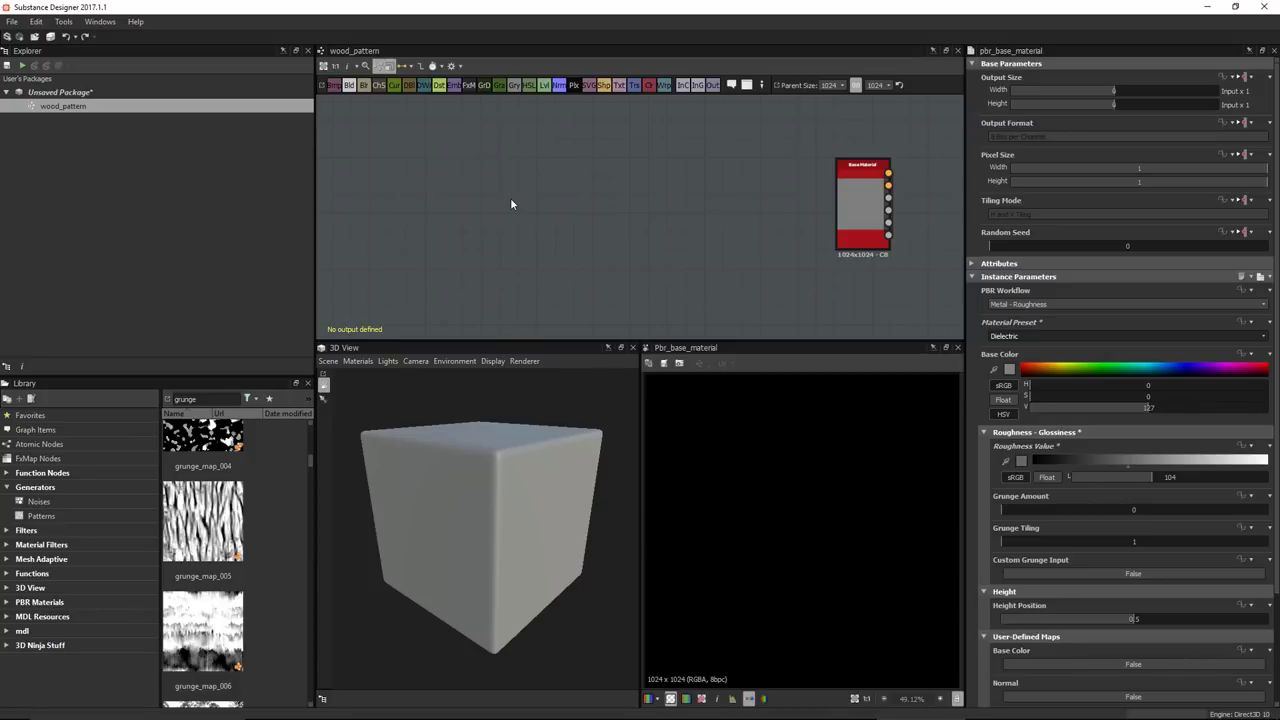
Add an Anisotropic Noise node with X Amount 4, Y Amount 256 and Rotate True.
key(space)
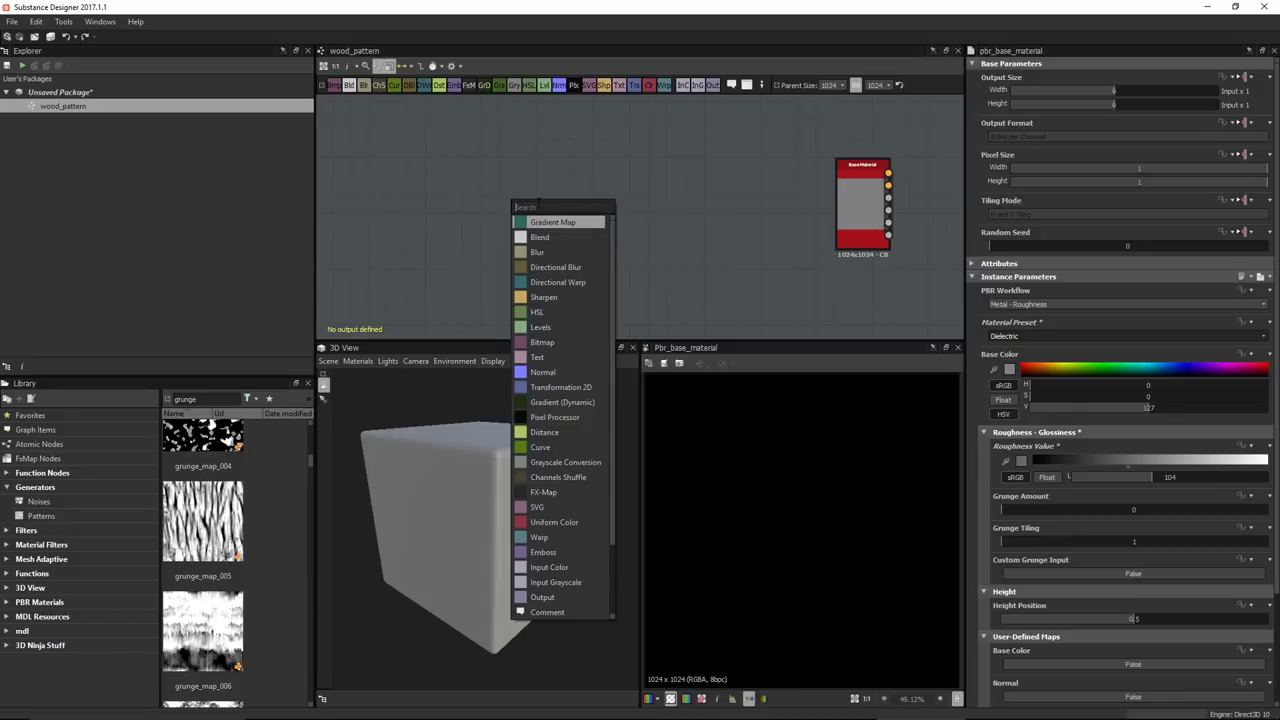
text(ani)
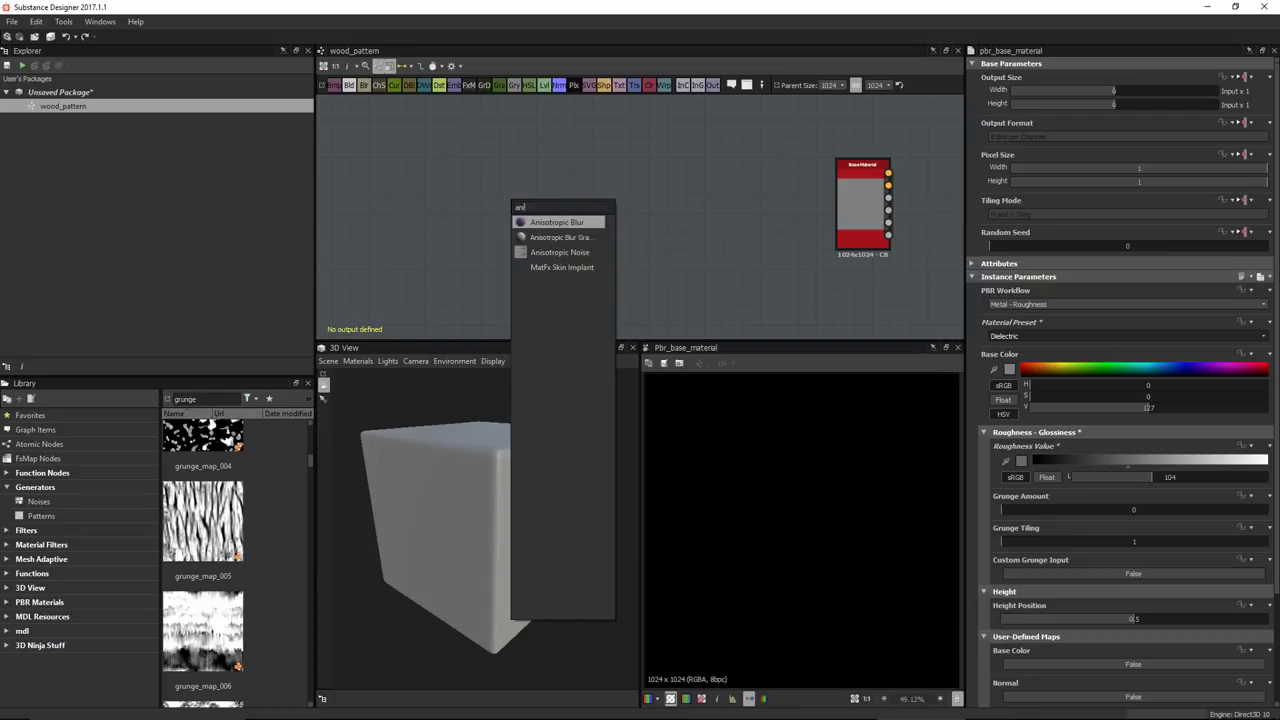
click(582, 259)
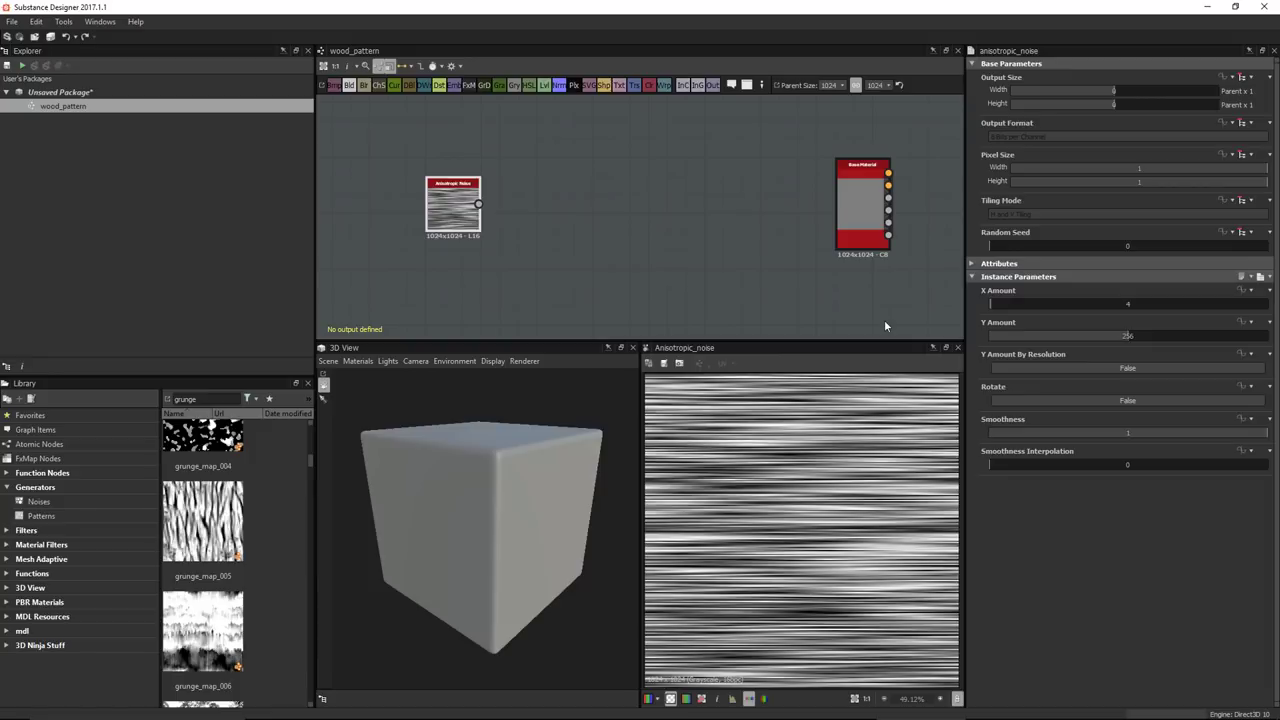
click(1026, 399)
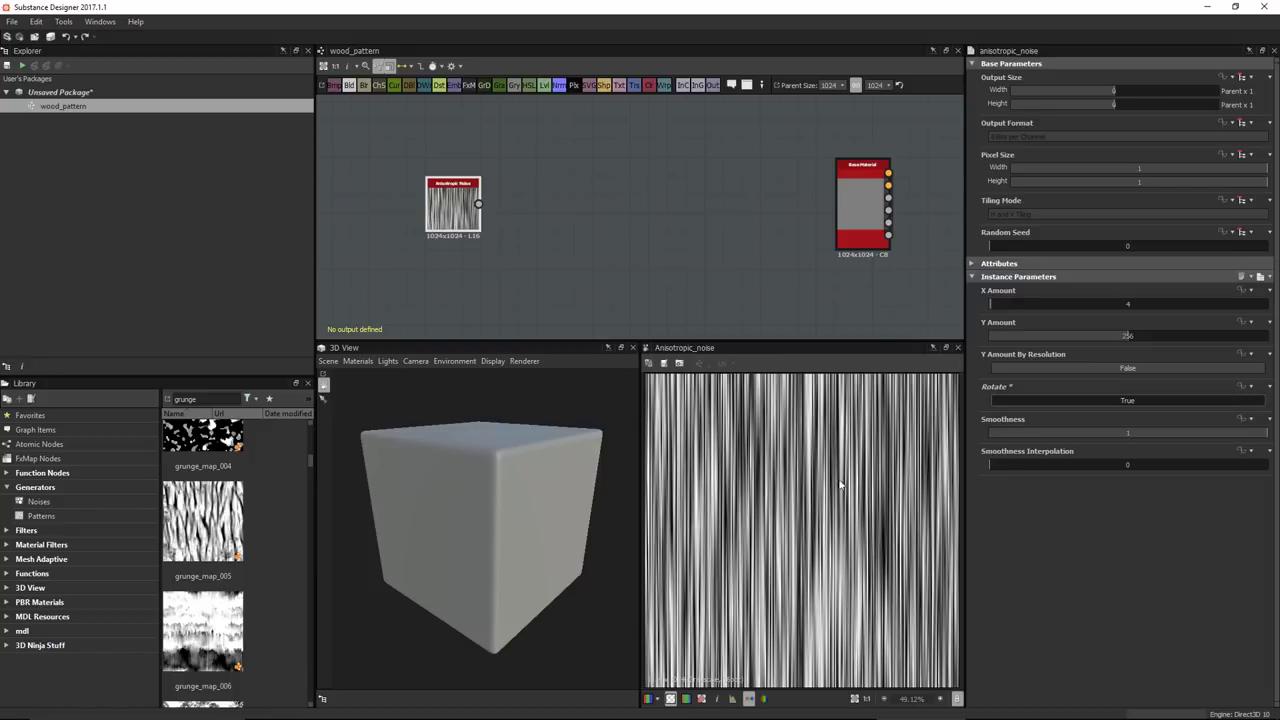
scroll(770, 437, down, 1)
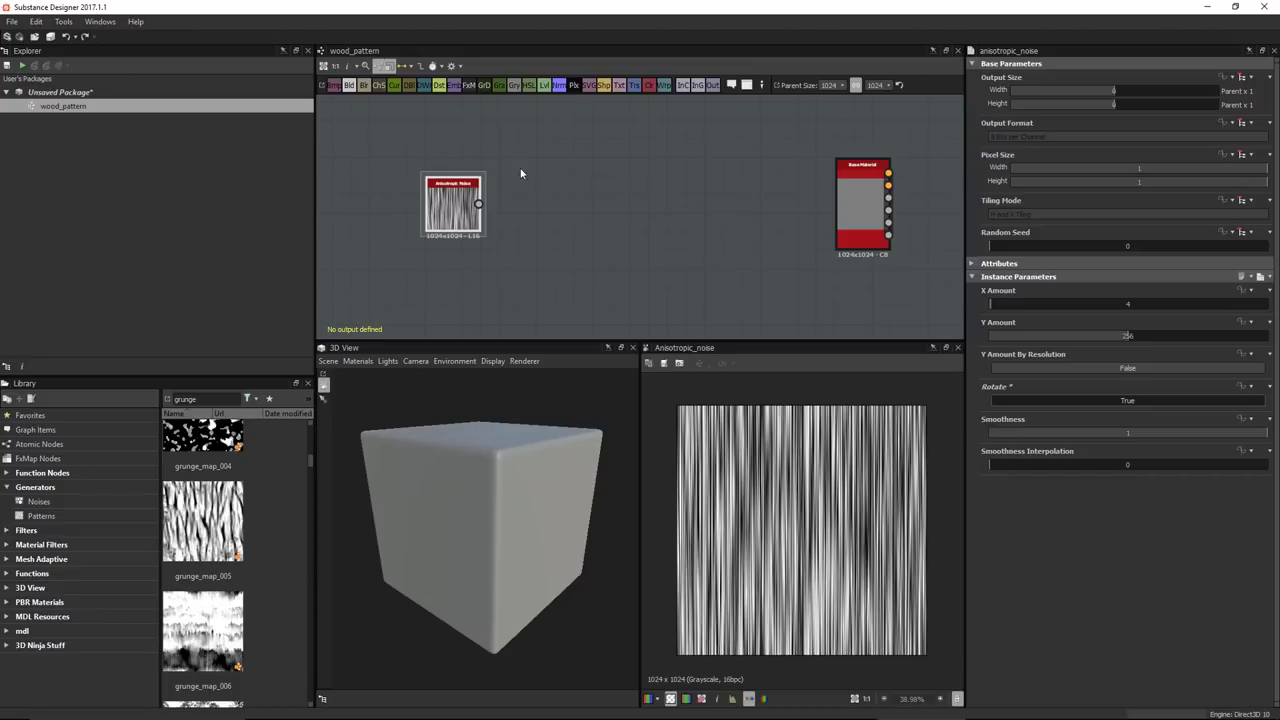
scroll(779, 545, up, 2)
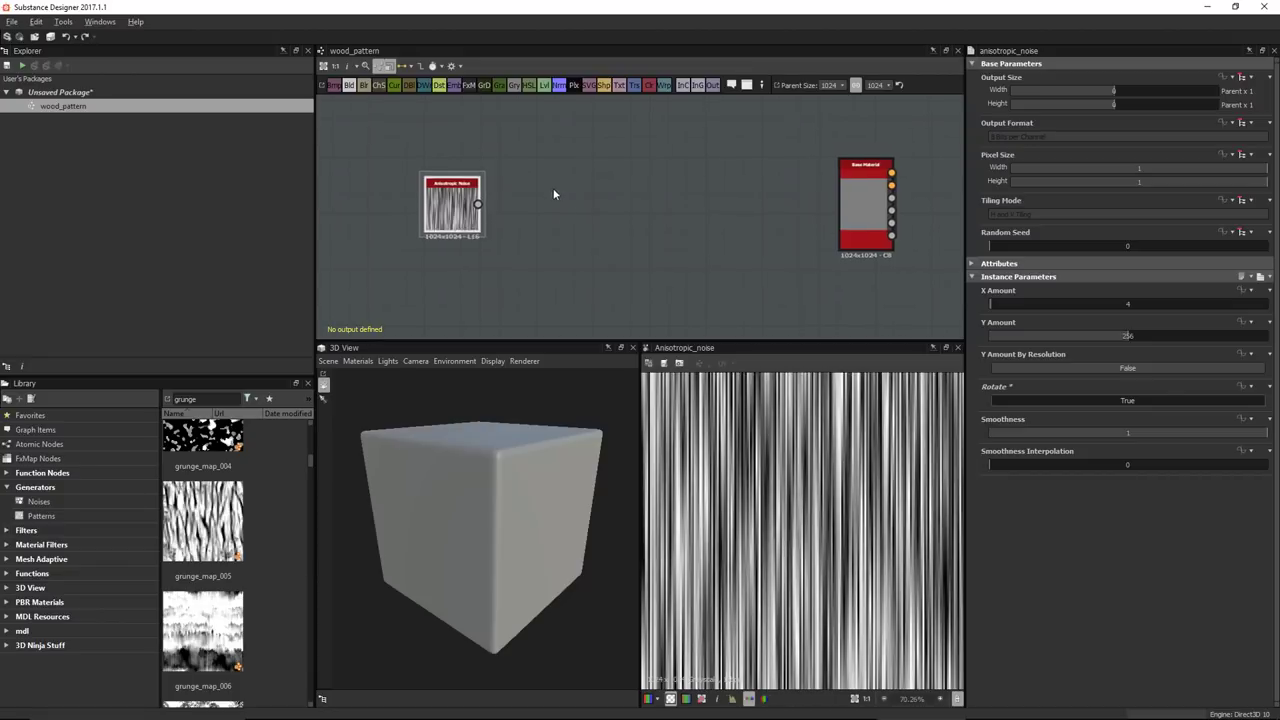
scroll(583, 195, up, 2)
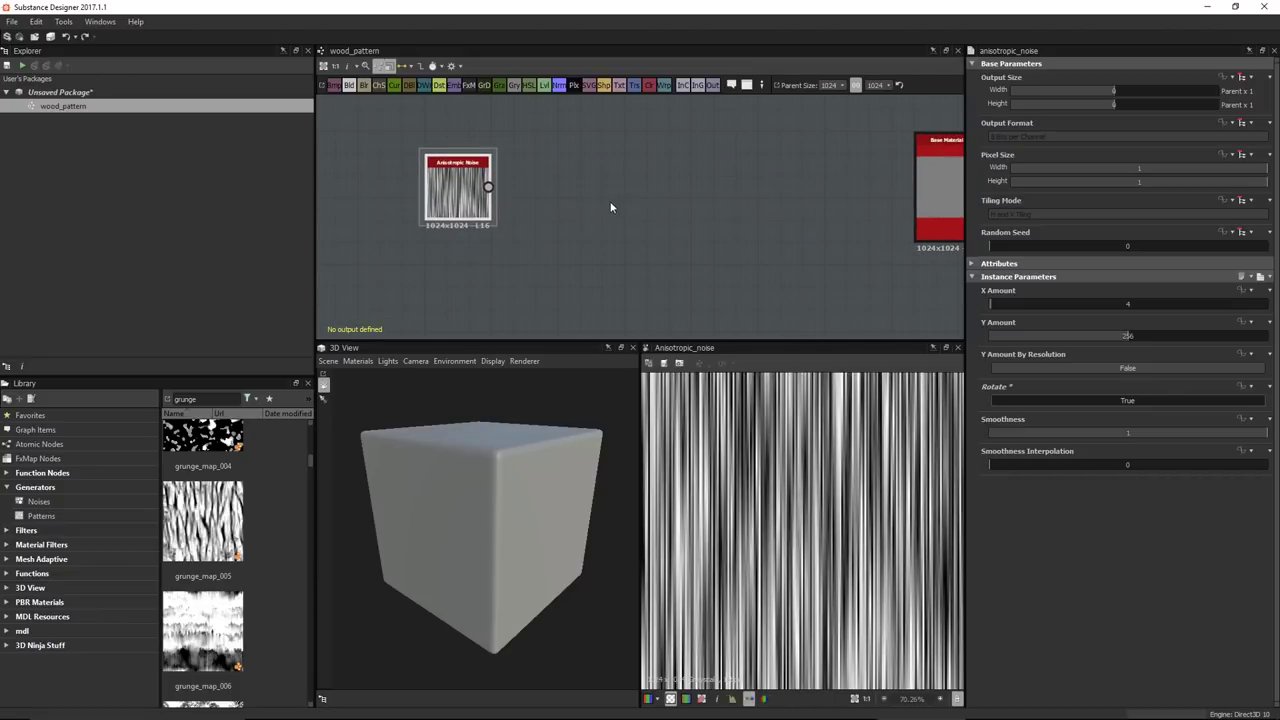
key(space)
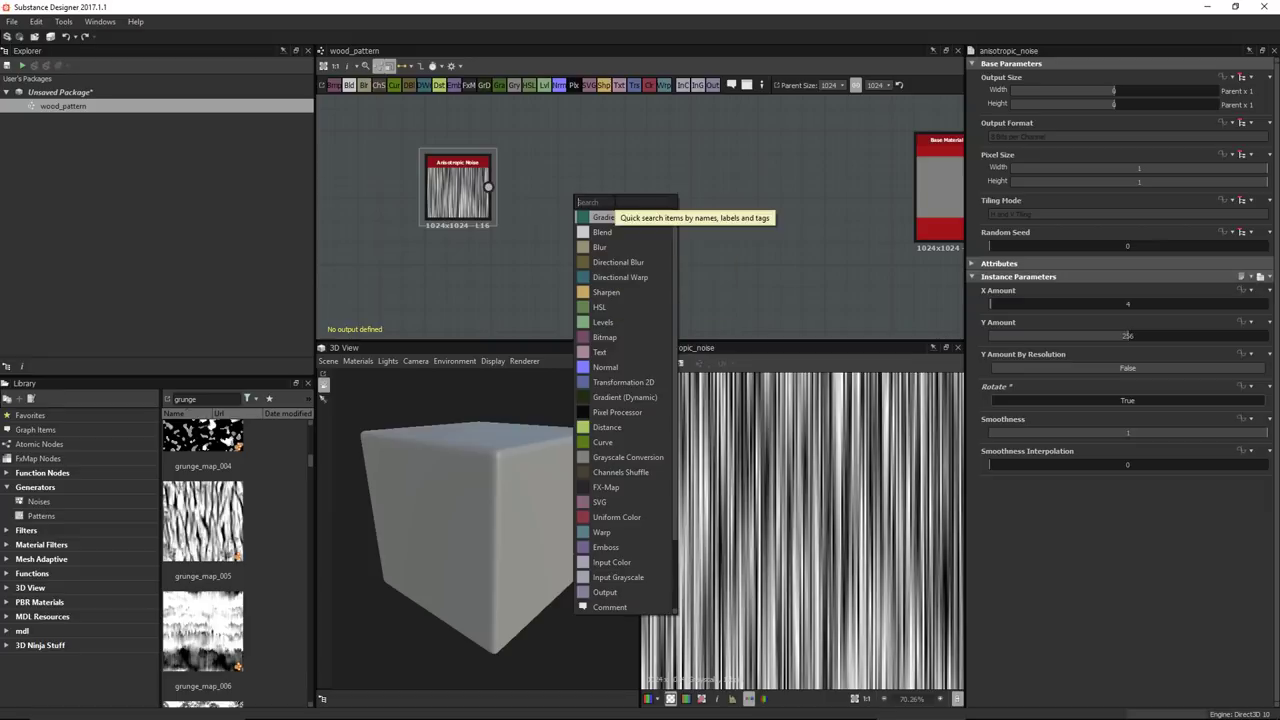
Add a Blur node fed by the Anisotropic Noise, with Intensity lowered to 0.67.
text(blu)
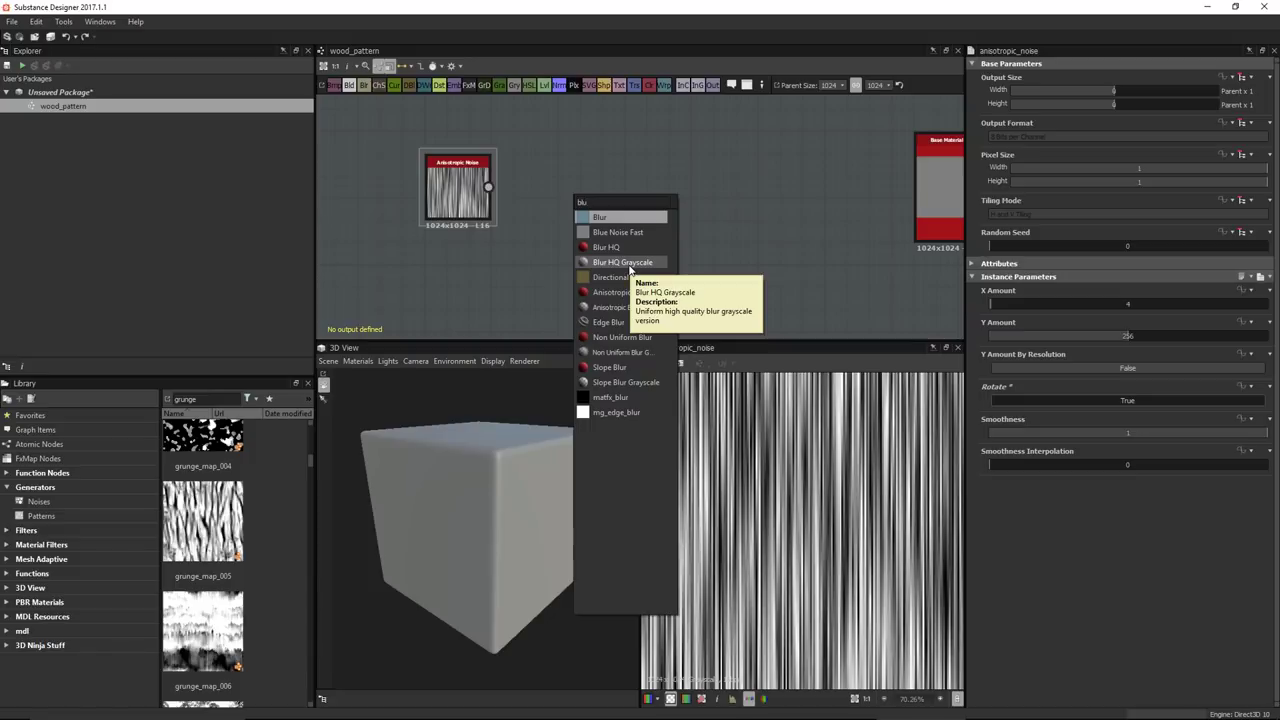
click(607, 219)
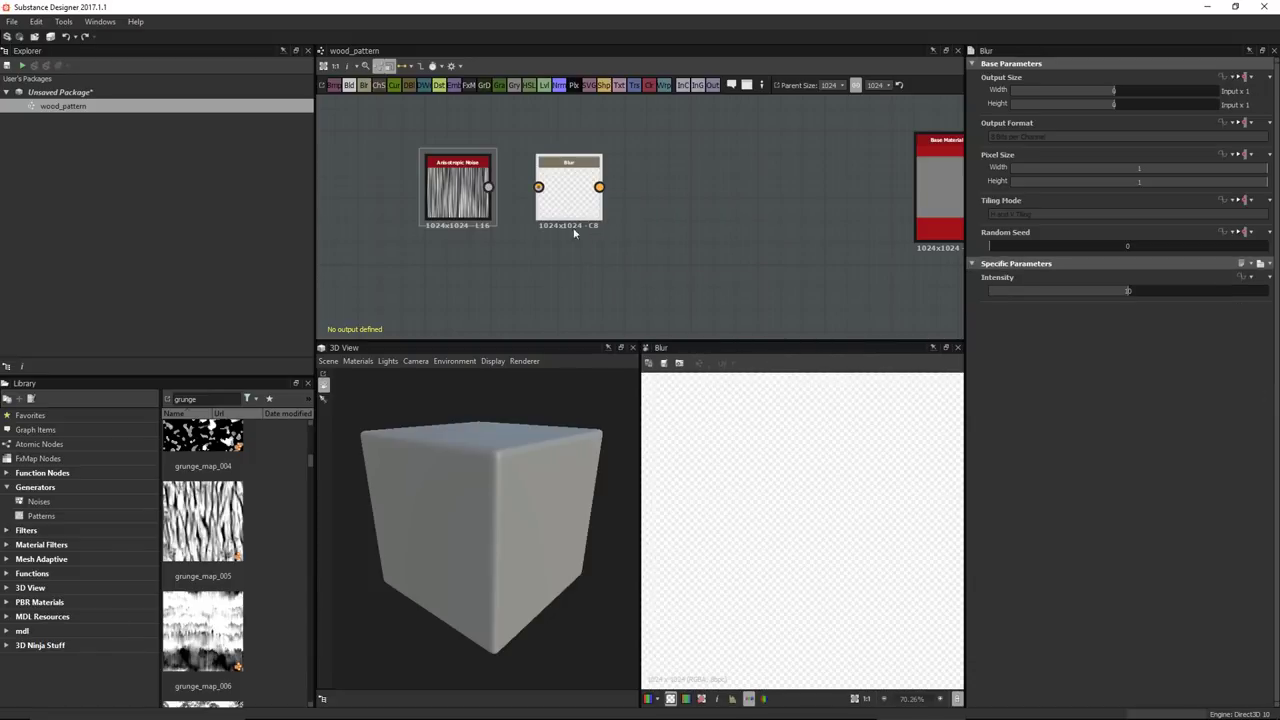
scroll(552, 250, up, 2)
drag(456, 178, 535, 178)
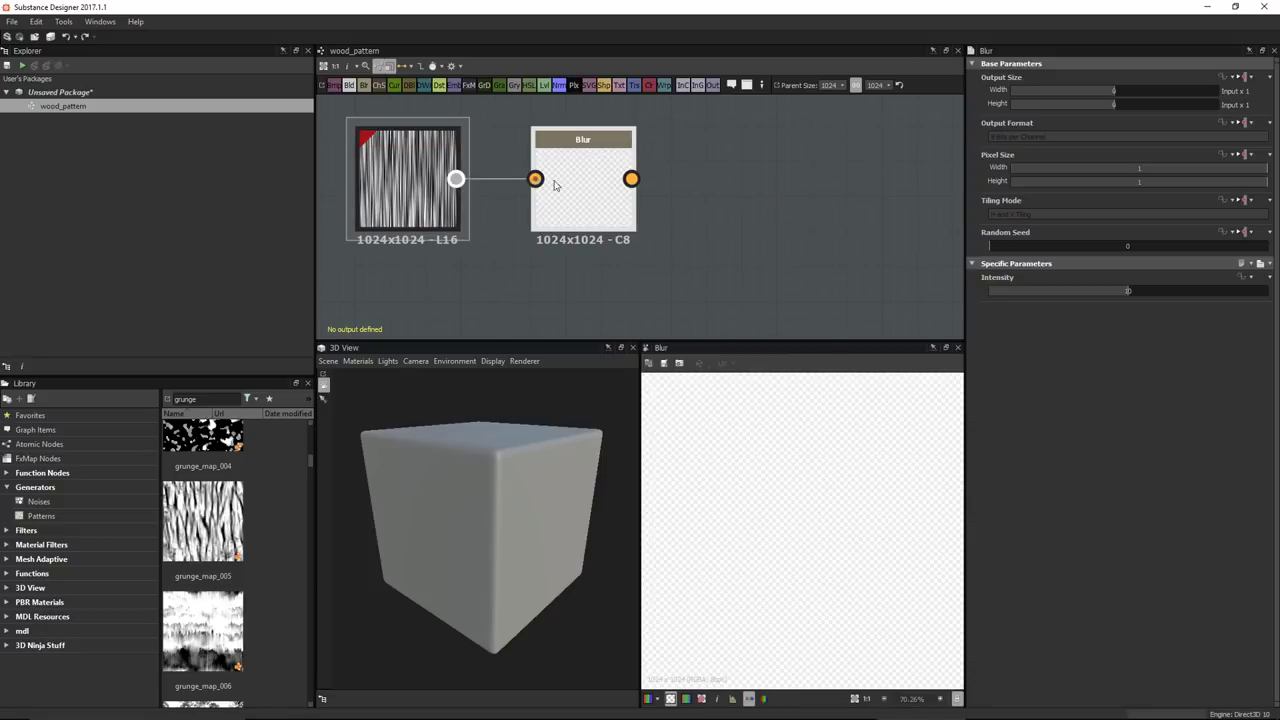
drag(1032, 290, 1003, 290)
scroll(717, 275, down, 3)
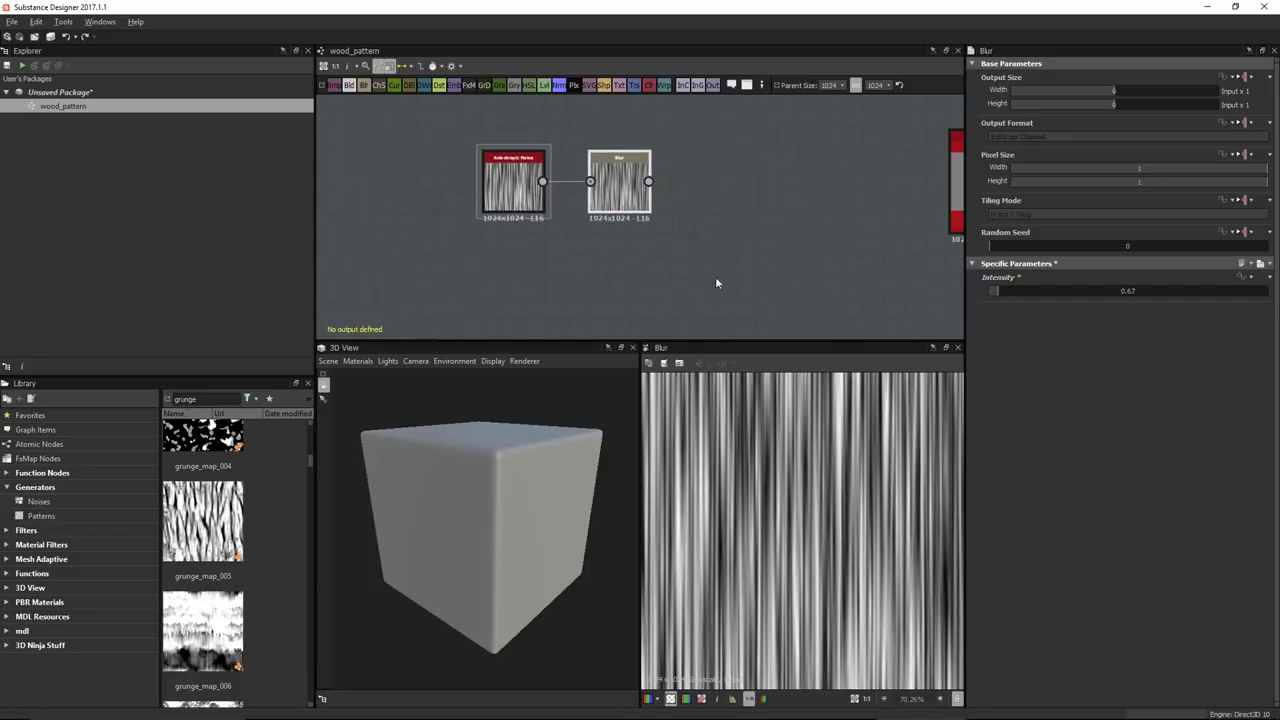
scroll(668, 197, down, 1)
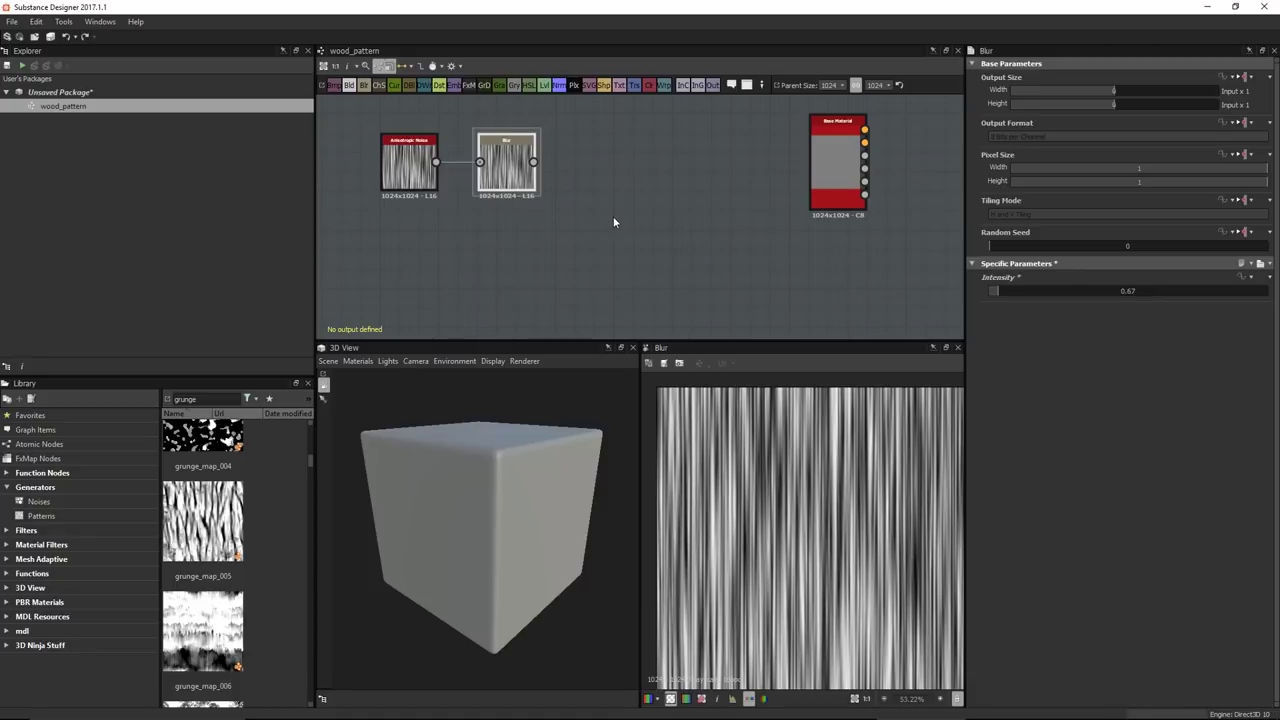
scroll(567, 214, up, 1)
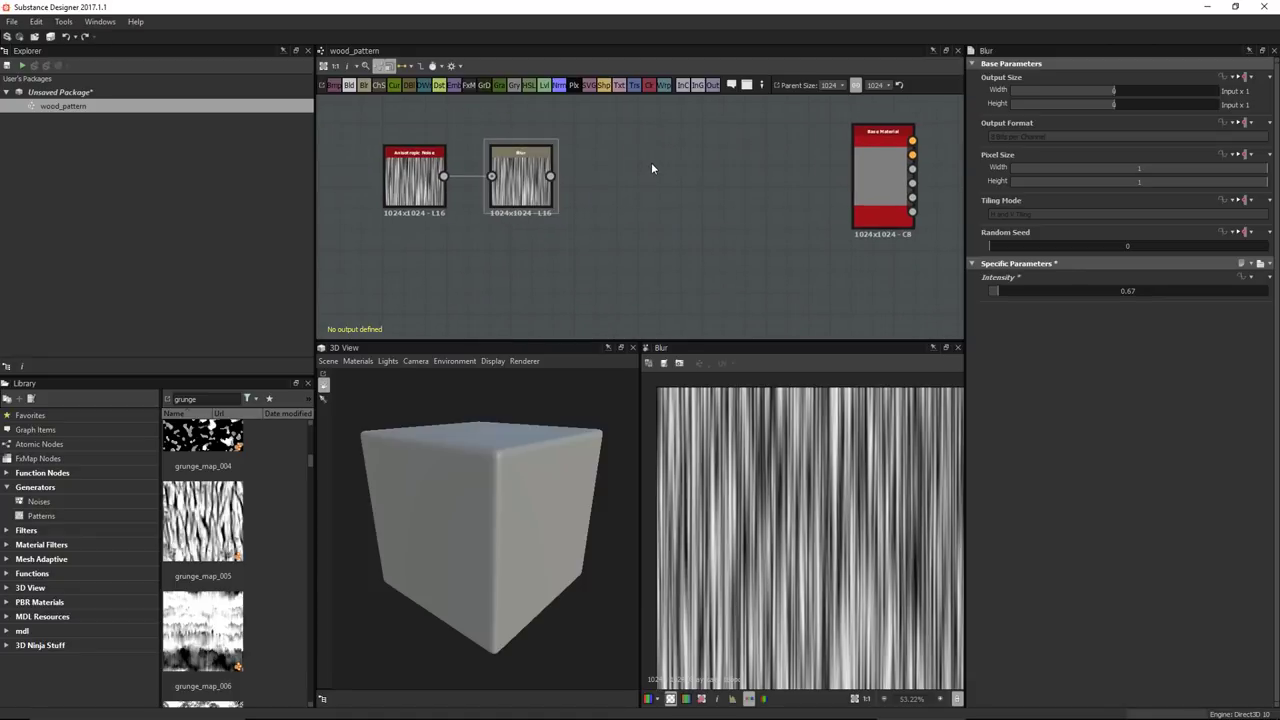
Add a Warp node and connect the Blur output to its main Input.
key(space)
text(war)
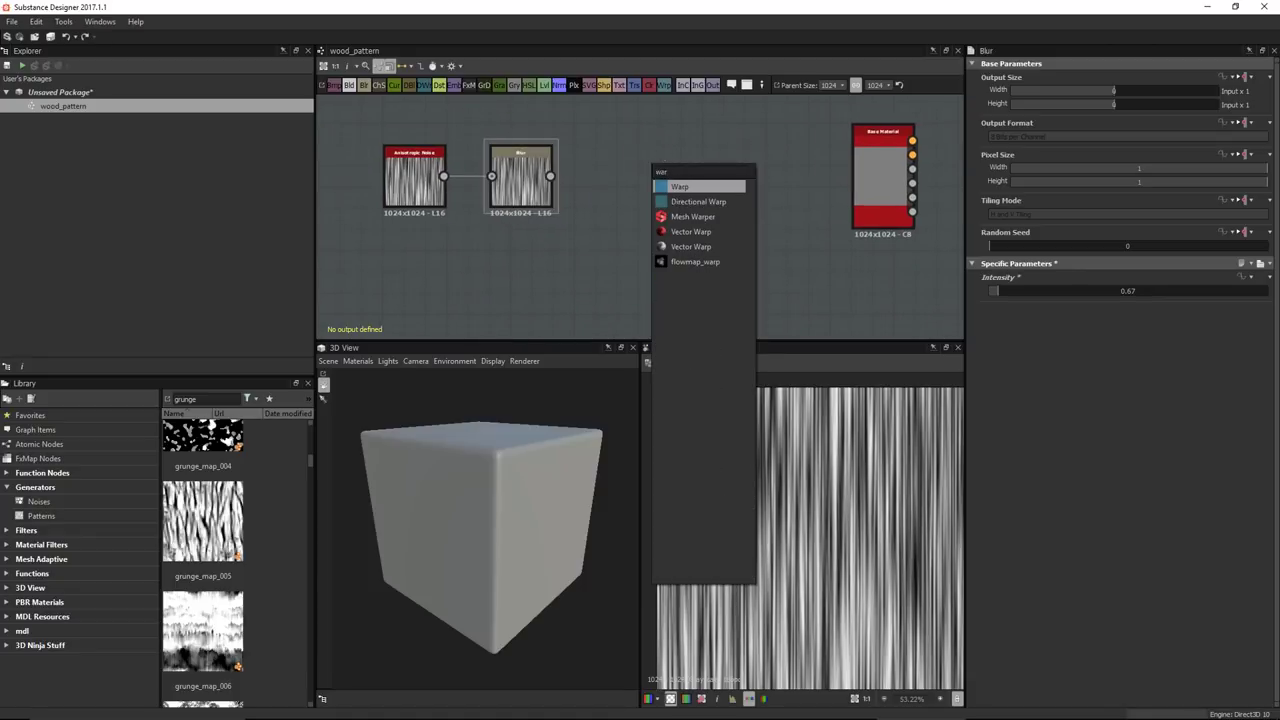
click(683, 188)
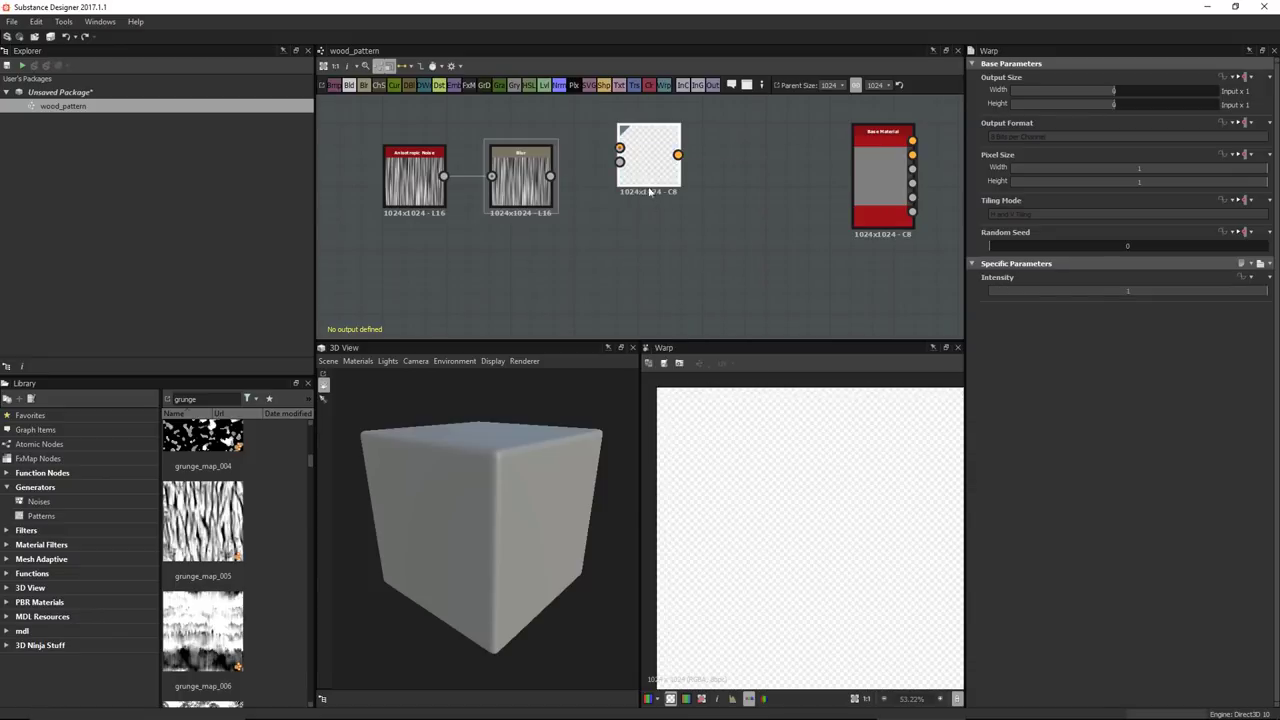
drag(551, 177, 697, 237)
scroll(625, 244, up, 3)
scroll(586, 237, down, 3)
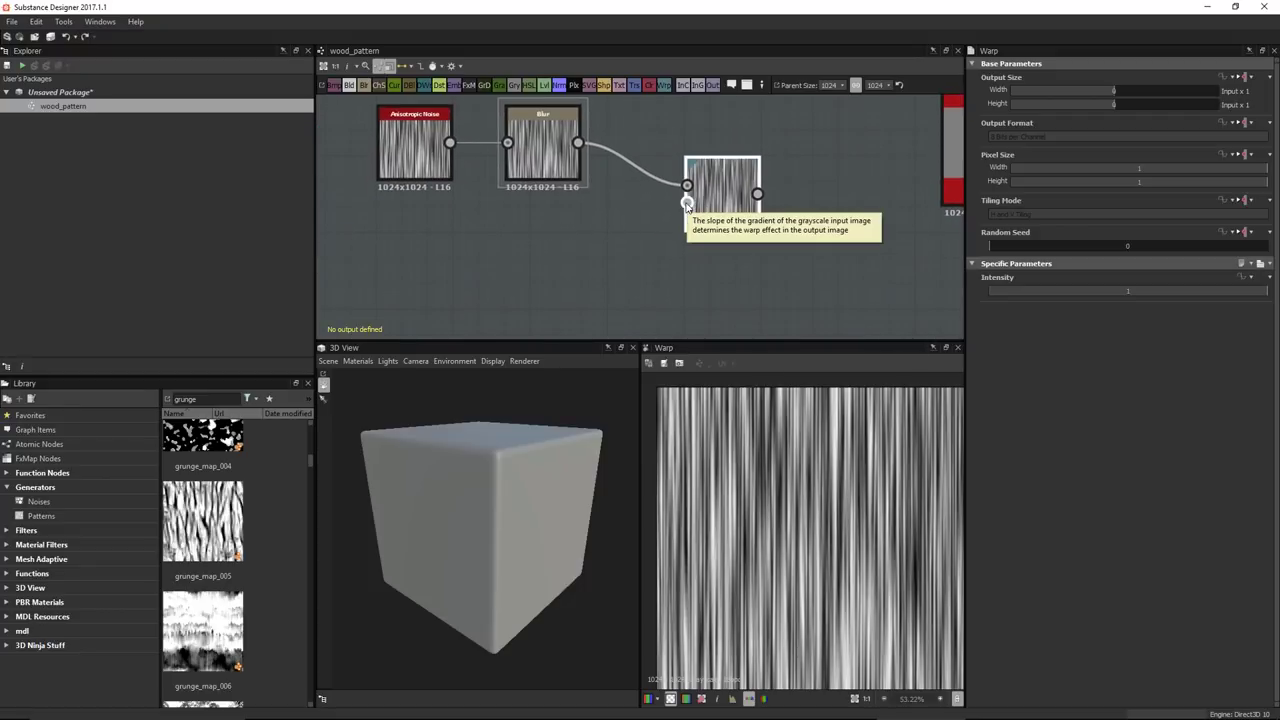
scroll(679, 205, up, 2)
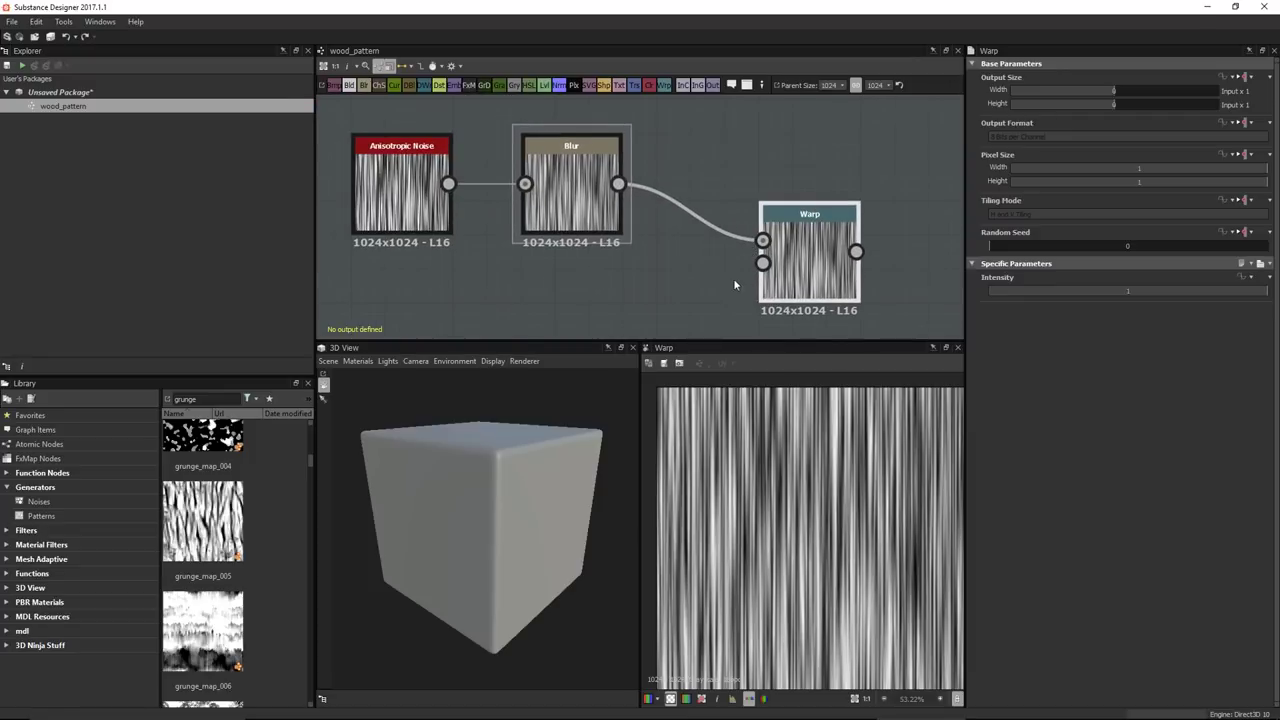
Check the graph's info display options, then close the list.
click(346, 68)
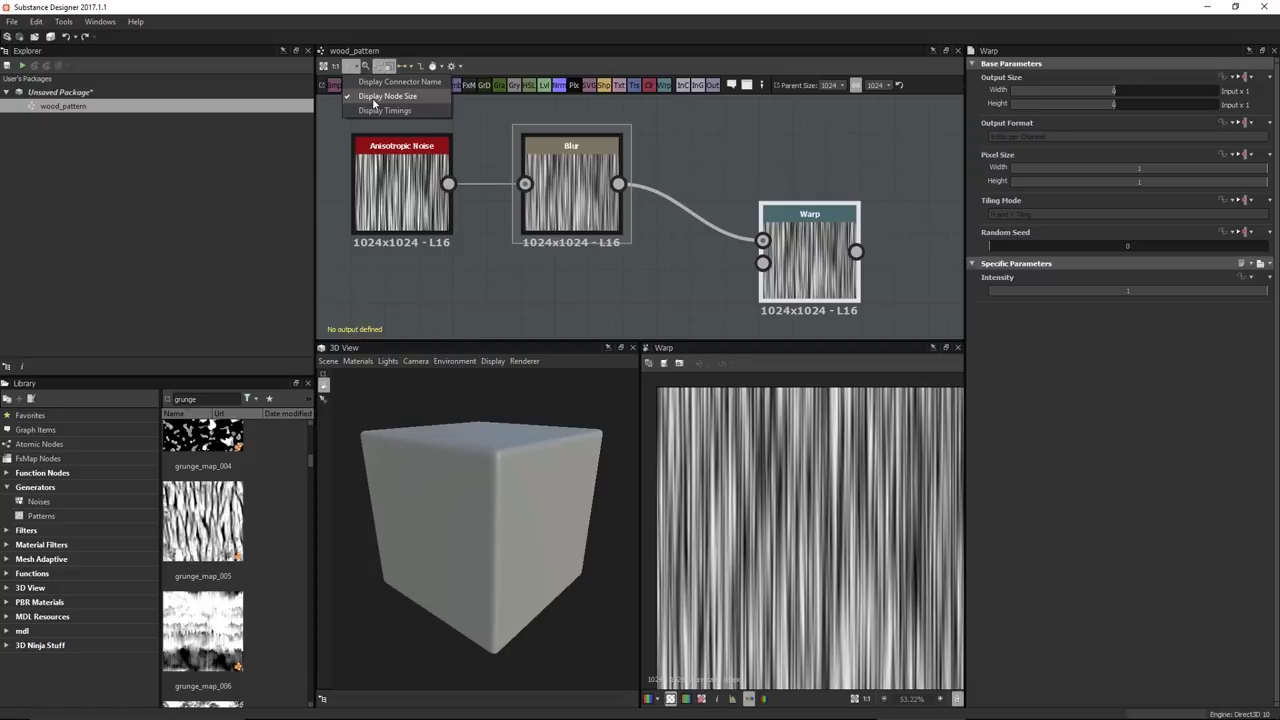
click(411, 88)
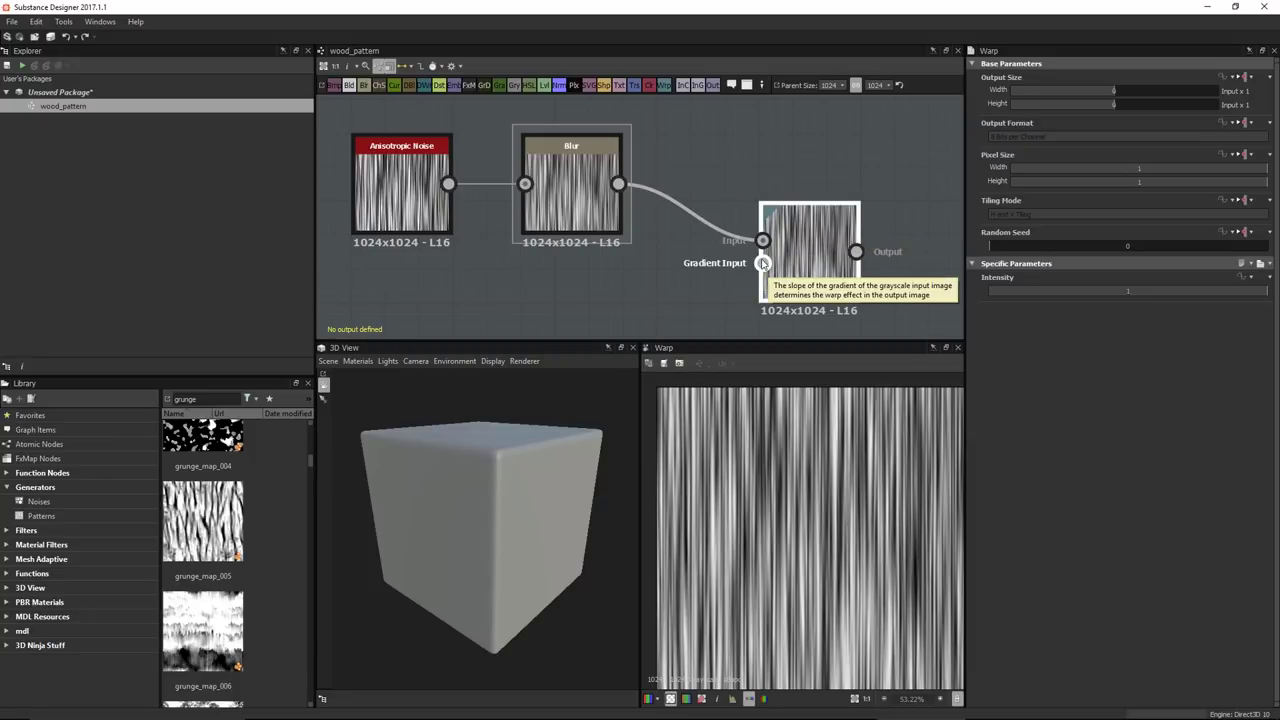
scroll(651, 263, down, 3)
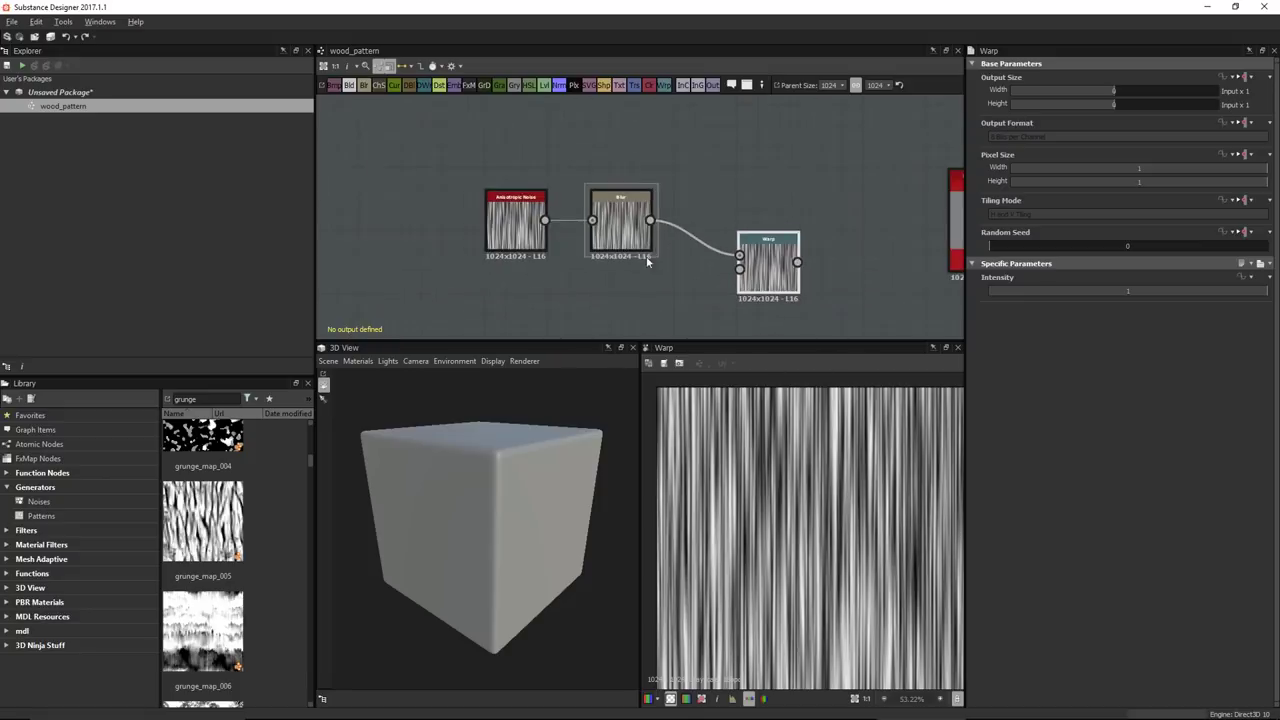
scroll(590, 248, up, 1)
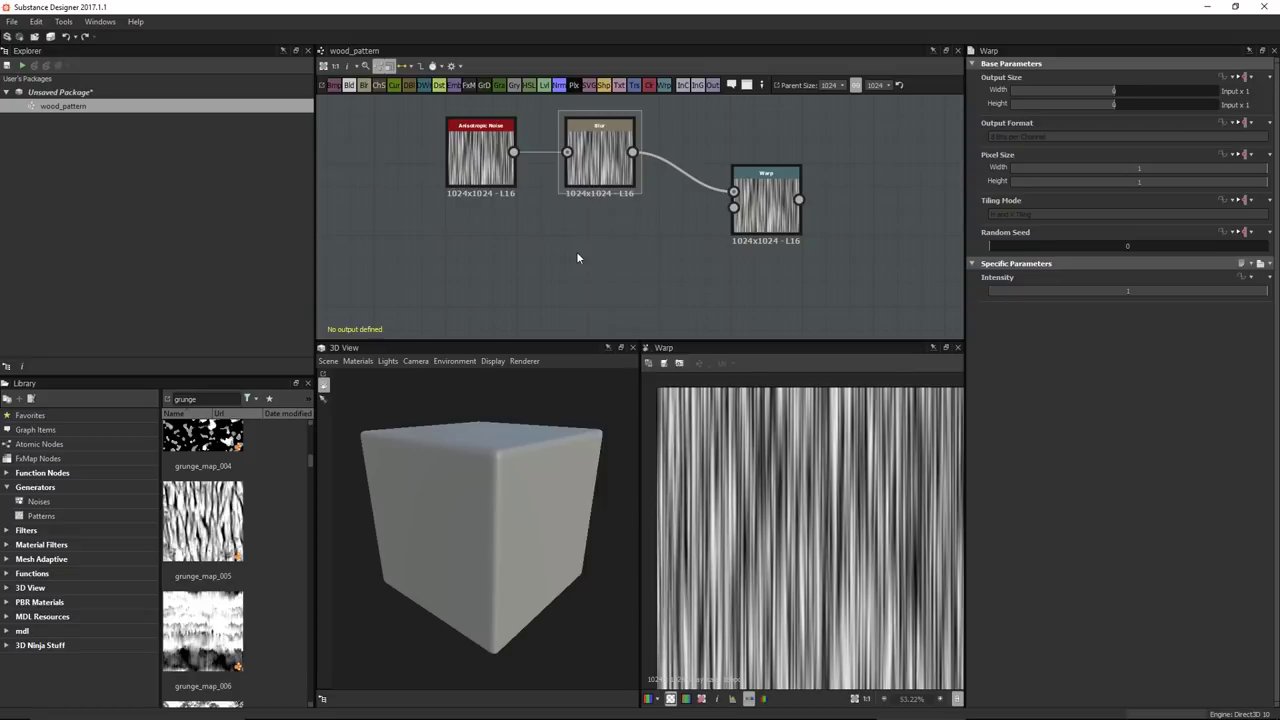
Add a Perlin Noise Zoom node and wire it into the Warp's Gradient Input.
key(space)
text(perl)
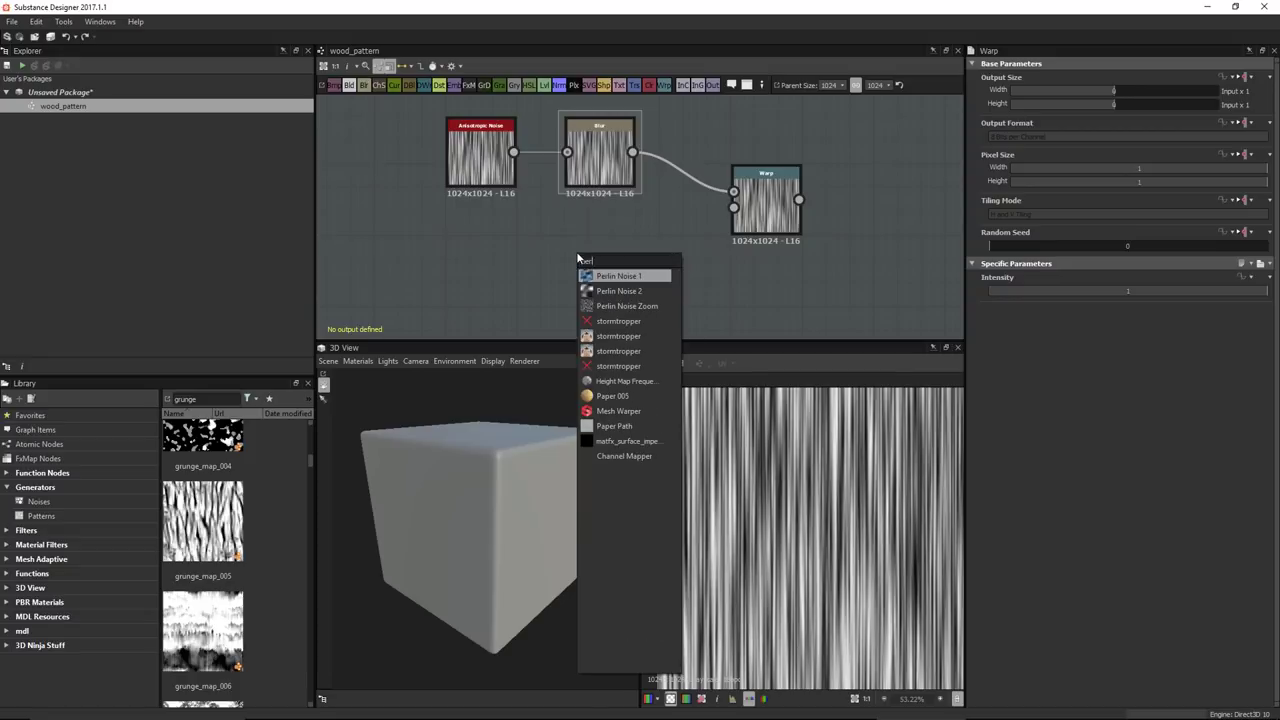
key(BackSpace)
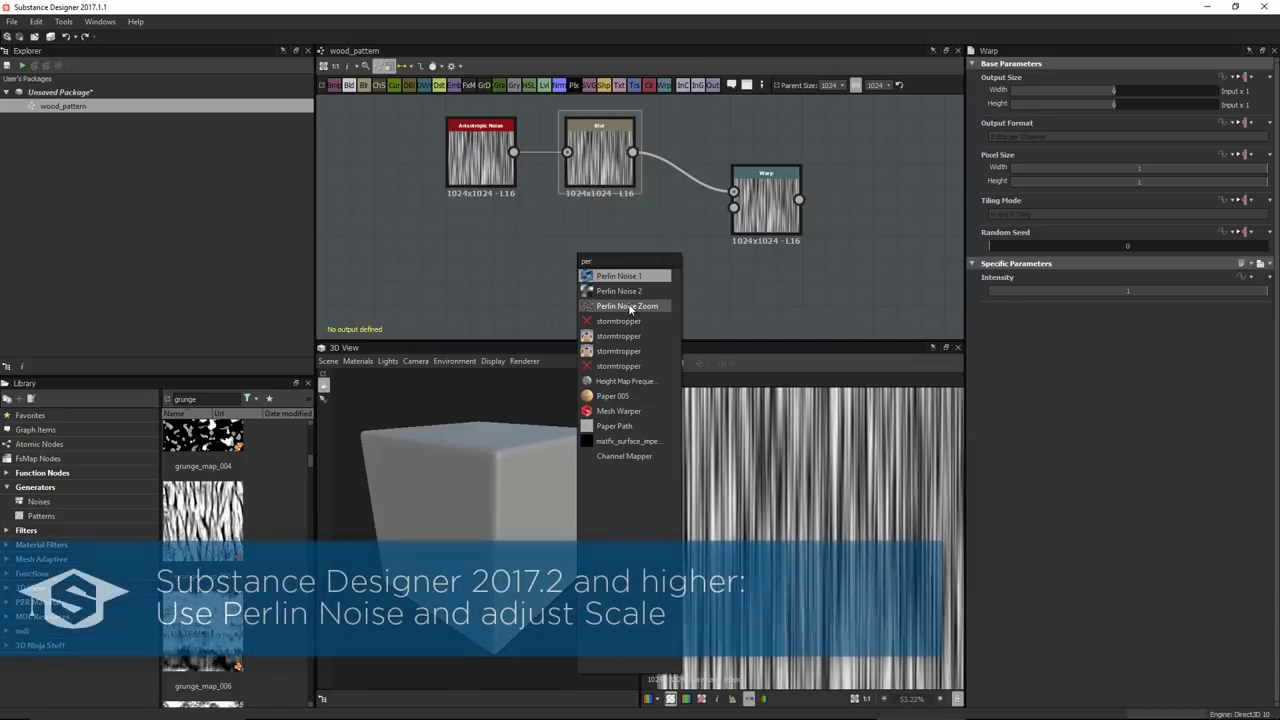
click(622, 306)
drag(606, 248, 733, 207)
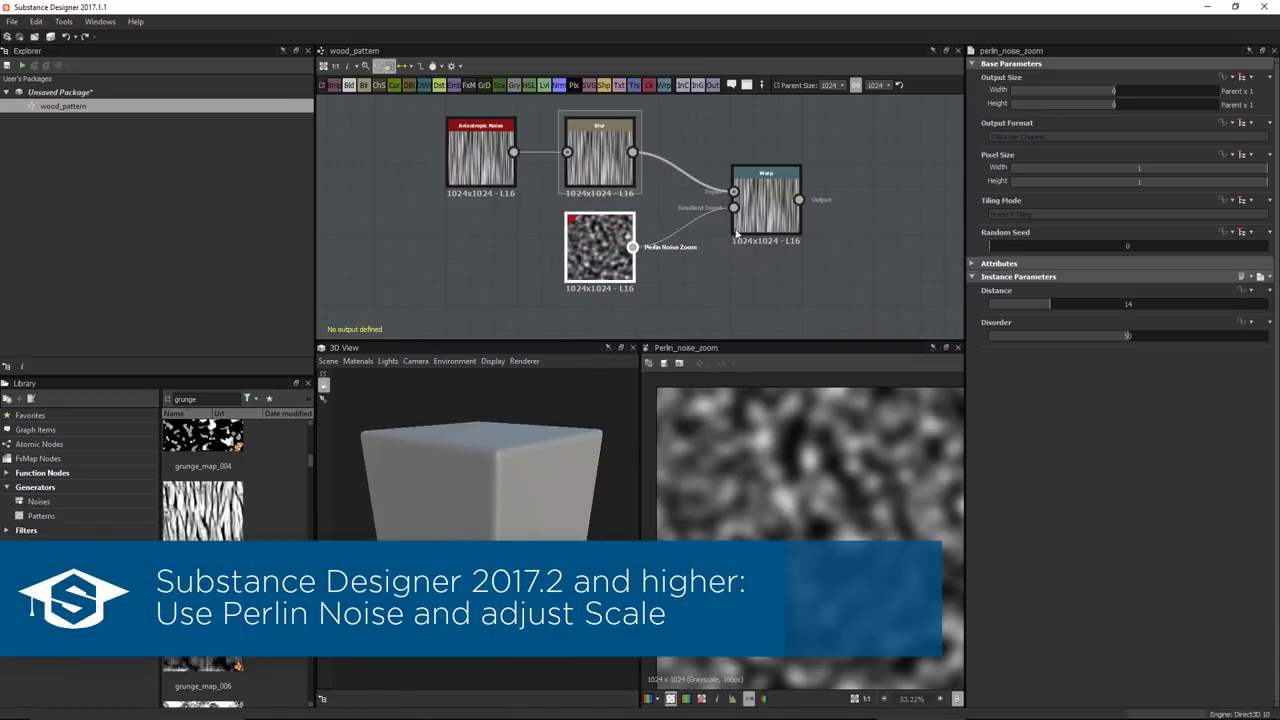
click(767, 214)
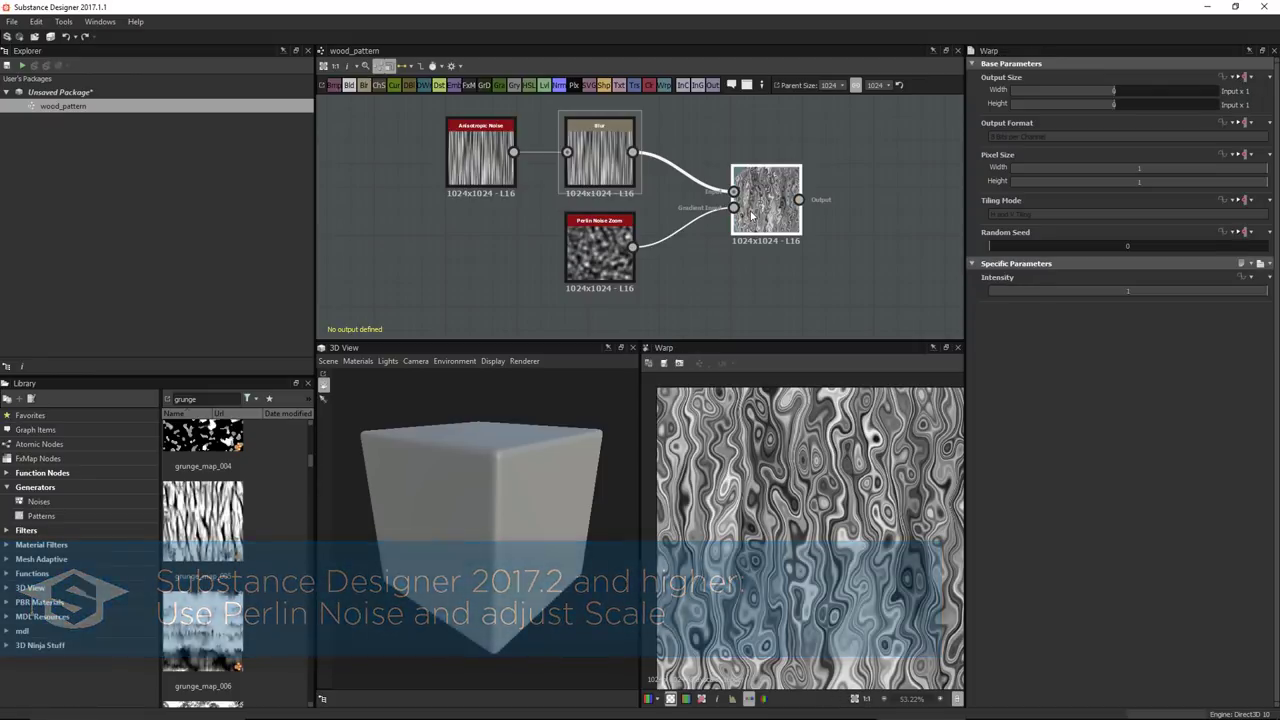
Lower the Warp Intensity to 0.47 for wavy wood grain.
scroll(865, 205, up, 2)
drag(1237, 294, 1119, 295)
scroll(822, 481, up, 2)
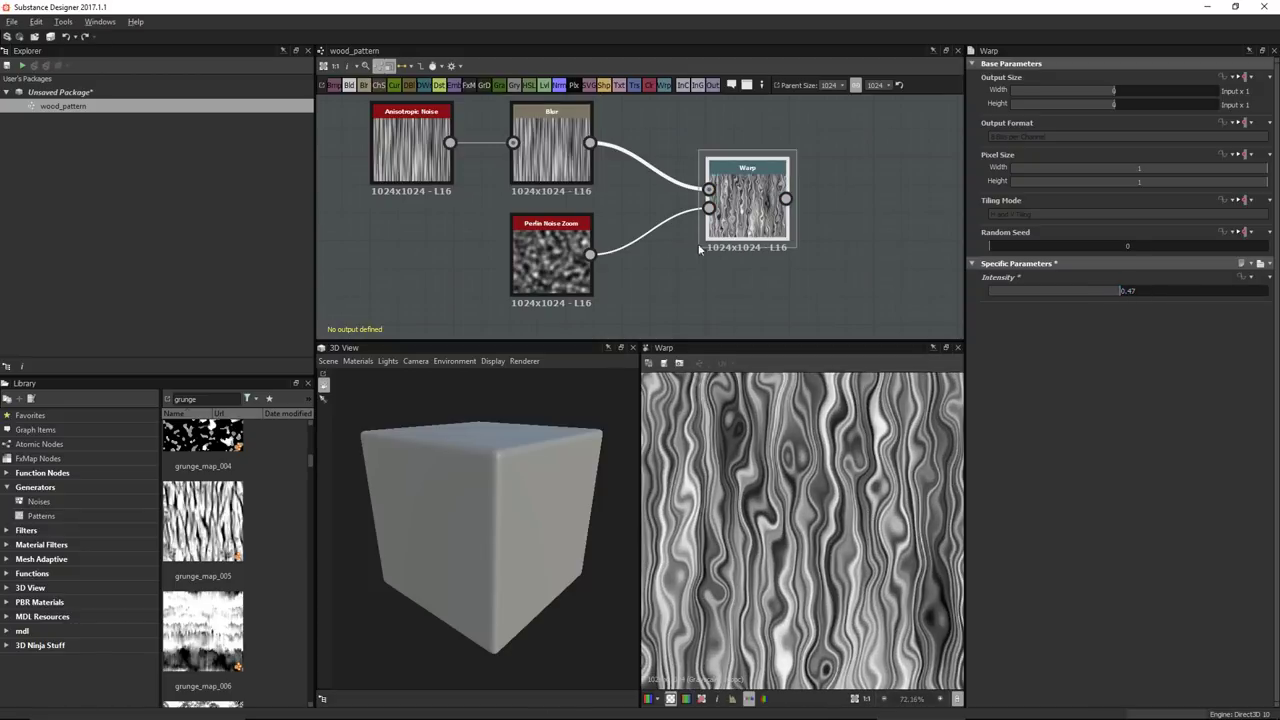